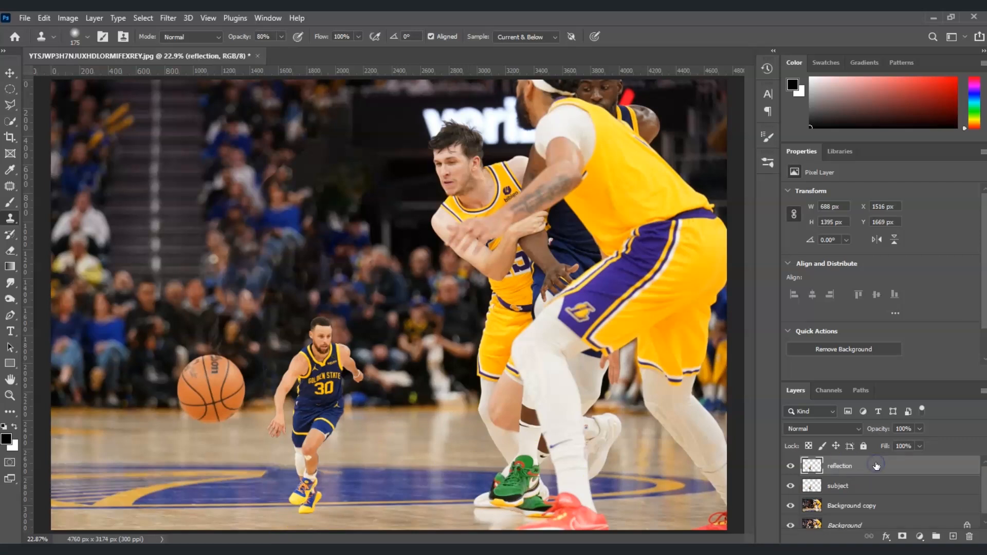
pyautogui.moveTo(314, 370); pyautogui.dragTo(324, 529)
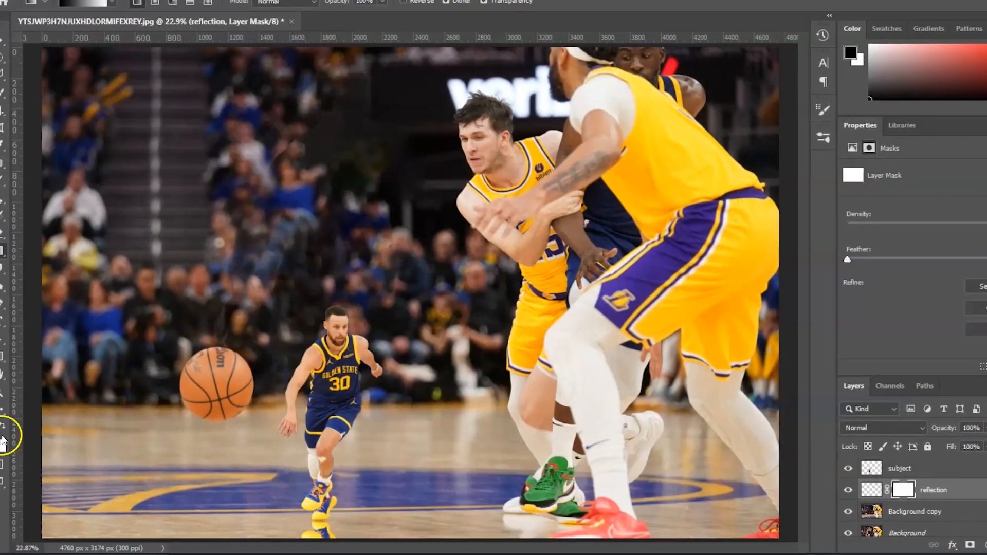
pyautogui.click(817, 486)
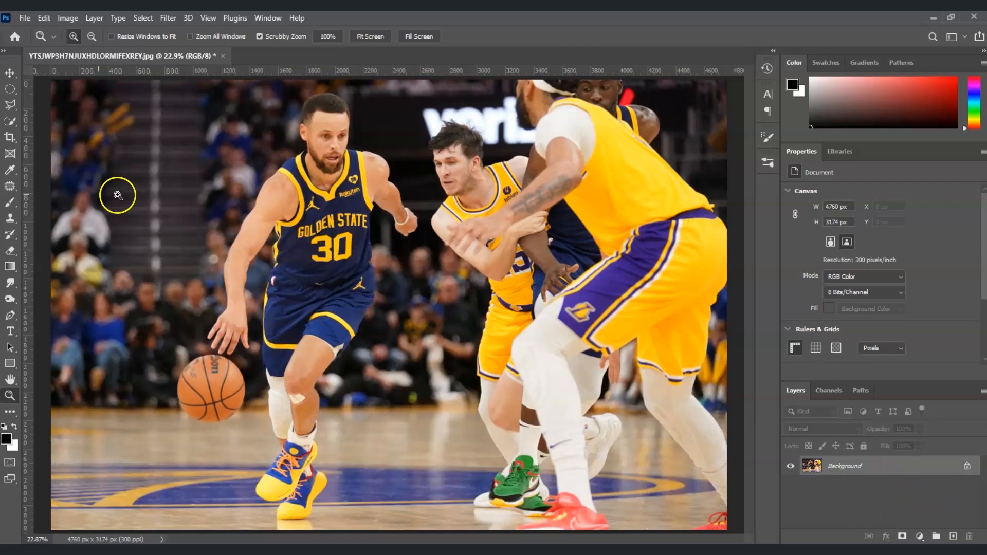
# Select the whole Golden State number 30 player, from hair to shoes, with the Quick Selection tool in add mode
pyautogui.click(11, 121)
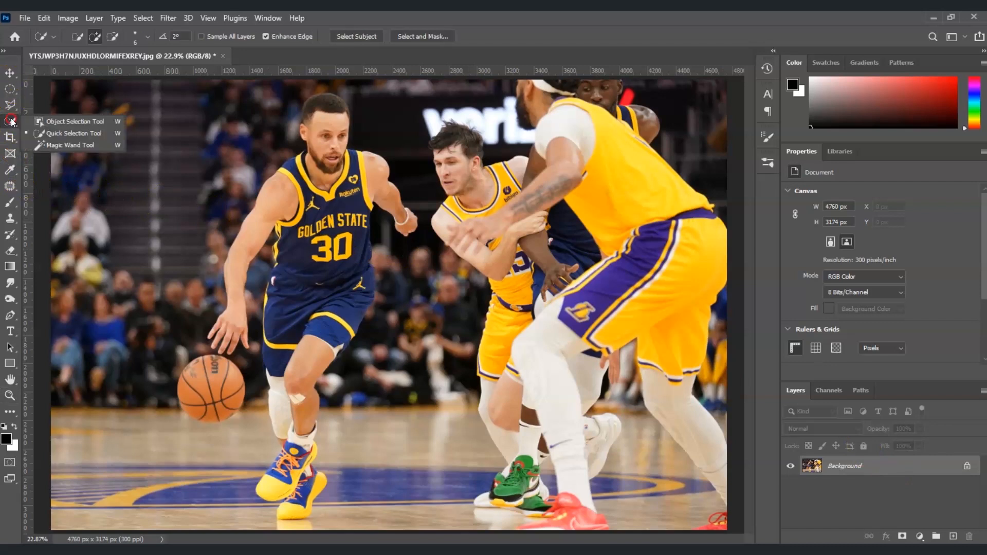
pyautogui.click(71, 130)
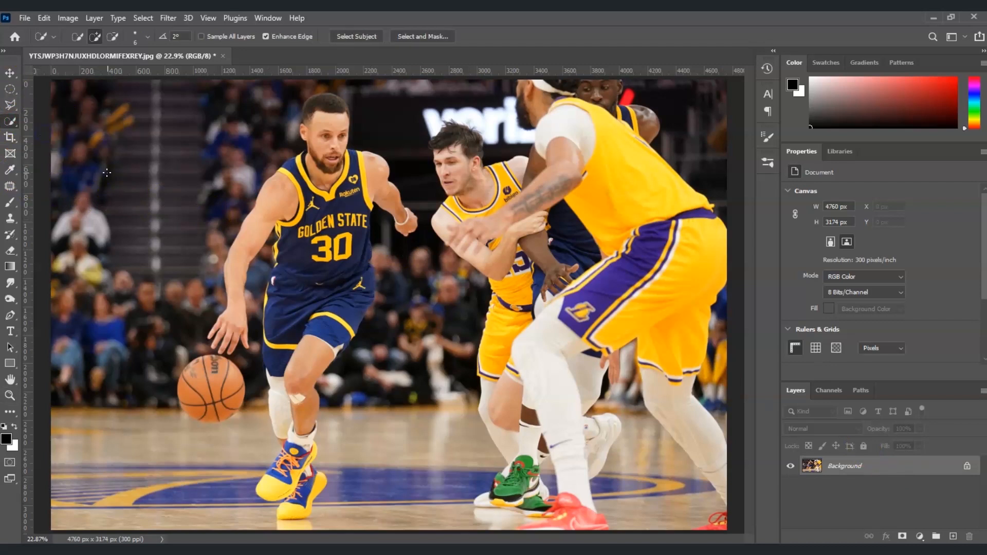
pyautogui.click(94, 37)
pyautogui.moveTo(321, 162); pyautogui.dragTo(334, 113)
pyautogui.moveTo(349, 169); pyautogui.dragTo(279, 320)
pyautogui.moveTo(282, 228)
pyautogui.mouseDown()
pyautogui.moveTo(280, 417)
pyautogui.moveTo(303, 485)
pyautogui.mouseUp()
pyautogui.moveTo(253, 350); pyautogui.dragTo(262, 283)
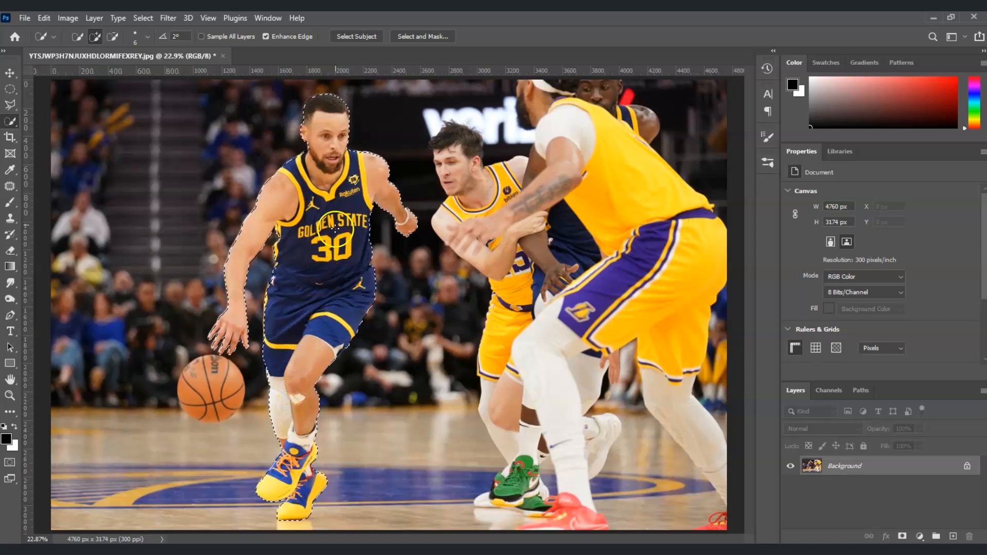
# Examine the selection outline at 50% zoom from the number 30 player's shoes up to his head, and return to the full image
pyautogui.click(15, 106)
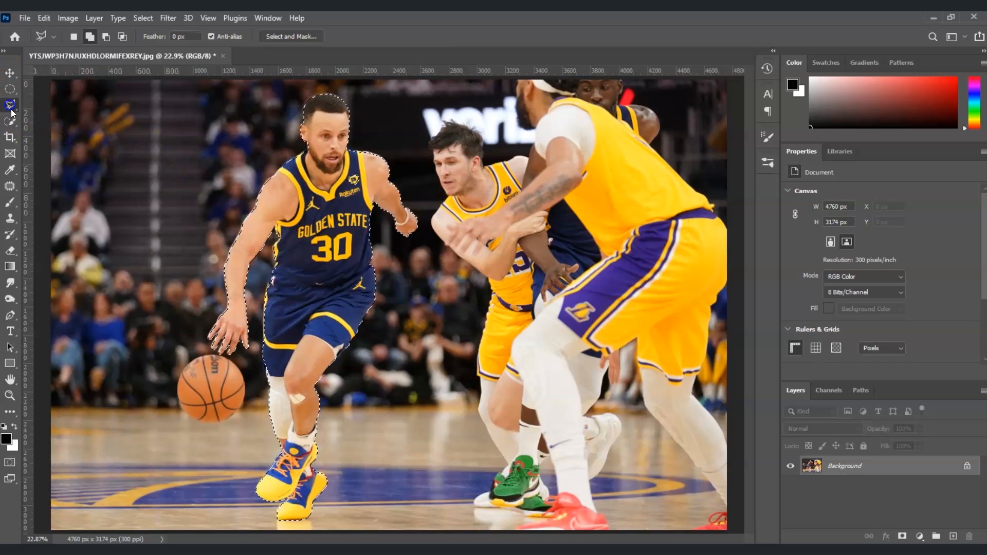
pyautogui.click(10, 396)
pyautogui.click(320, 286)
pyautogui.click(320, 286)
pyautogui.click(320, 286)
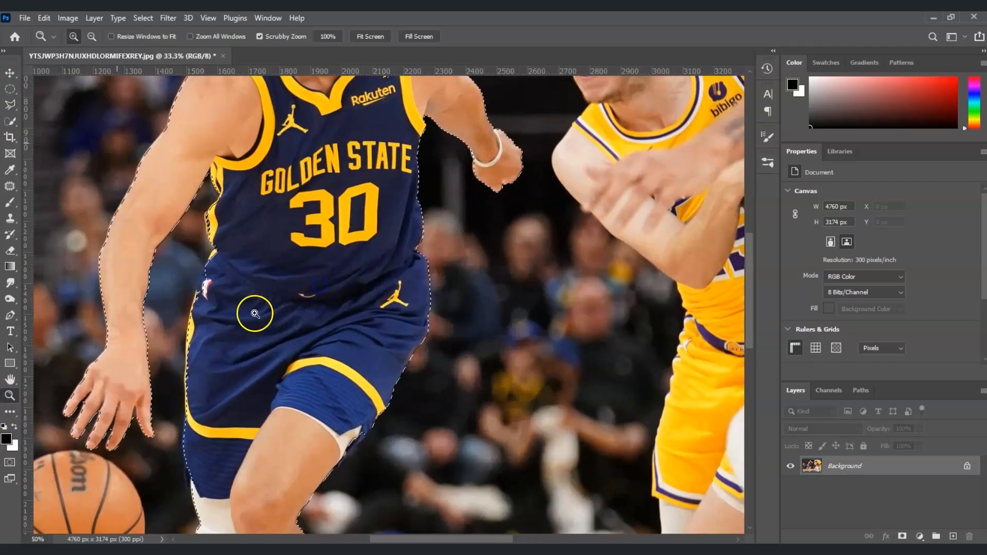
pyautogui.click(11, 105)
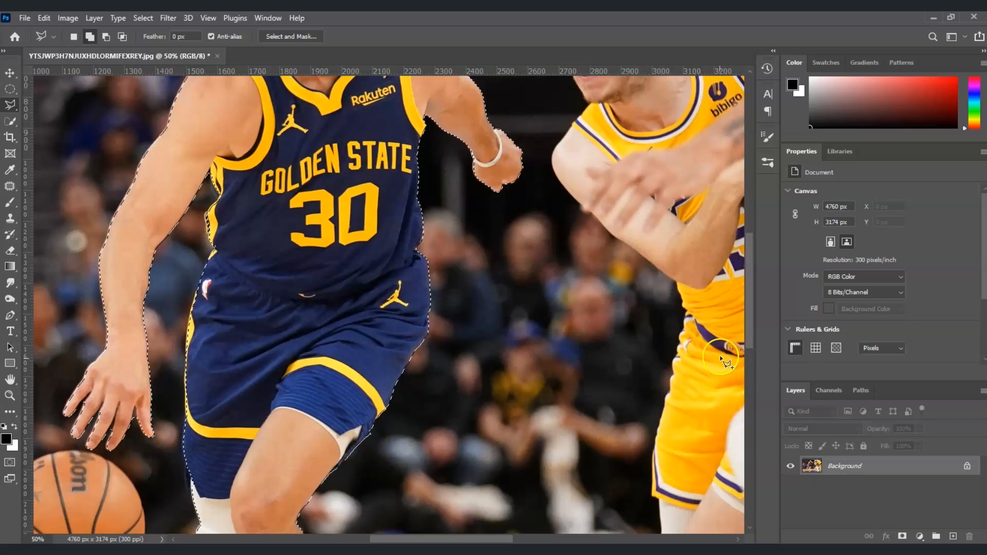
pyautogui.scroll(-5, 365, 450)
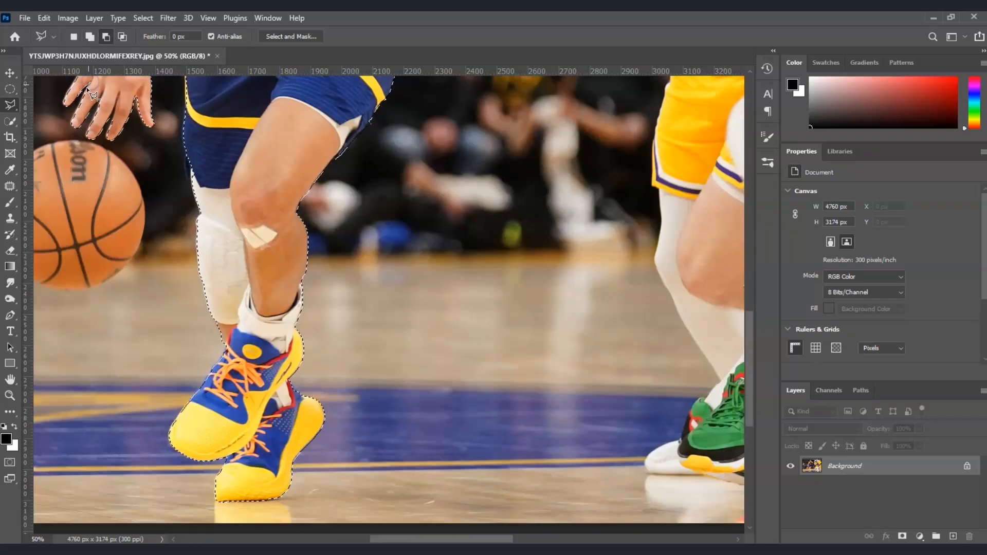
pyautogui.scroll(6, 743, 216)
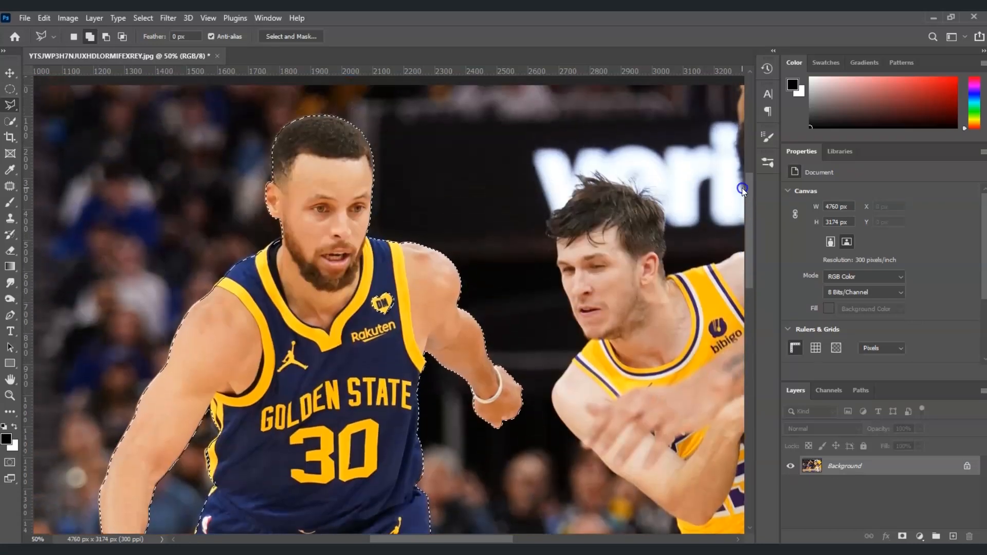
pyautogui.scroll(-4, 739, 235)
pyautogui.scroll(3, 738, 254)
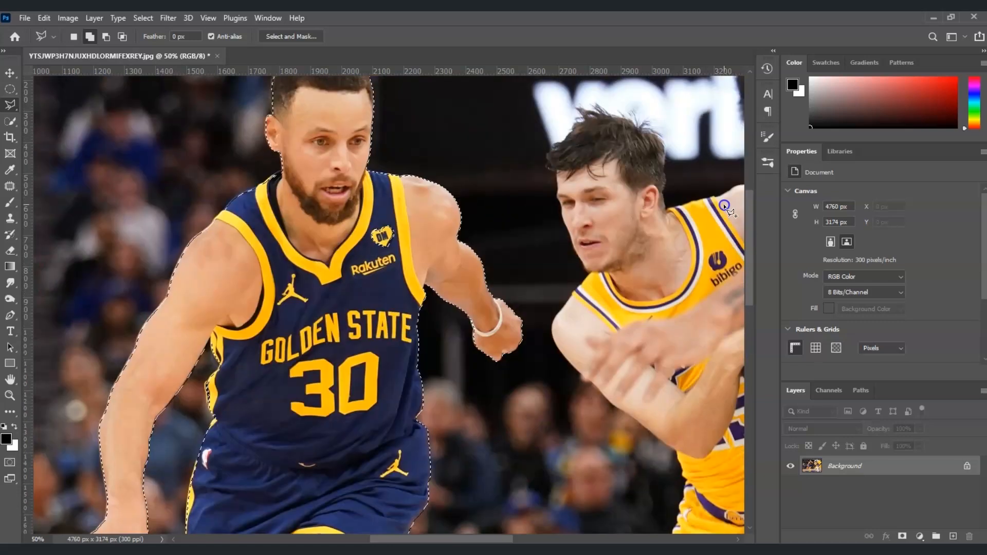
pyautogui.click(15, 396)
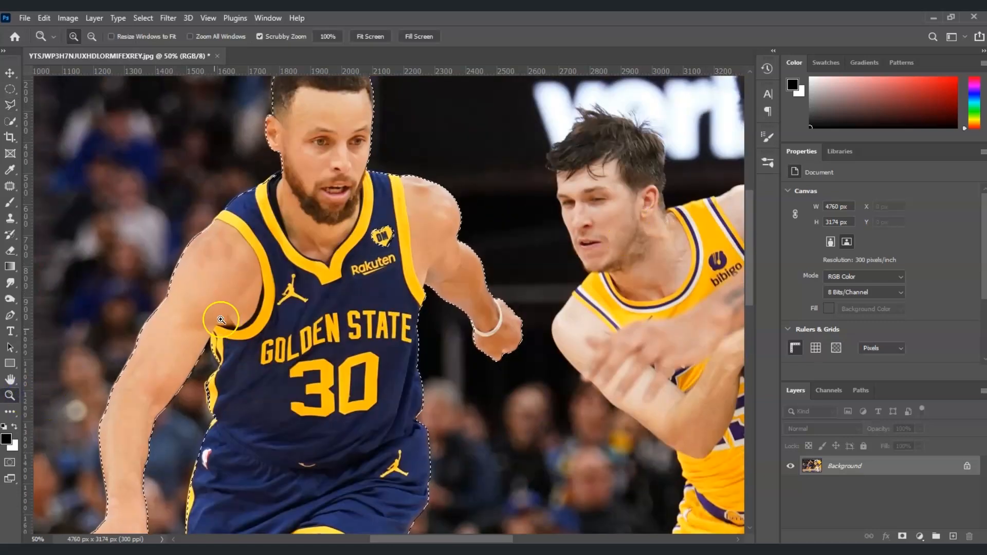
pyautogui.click(372, 36)
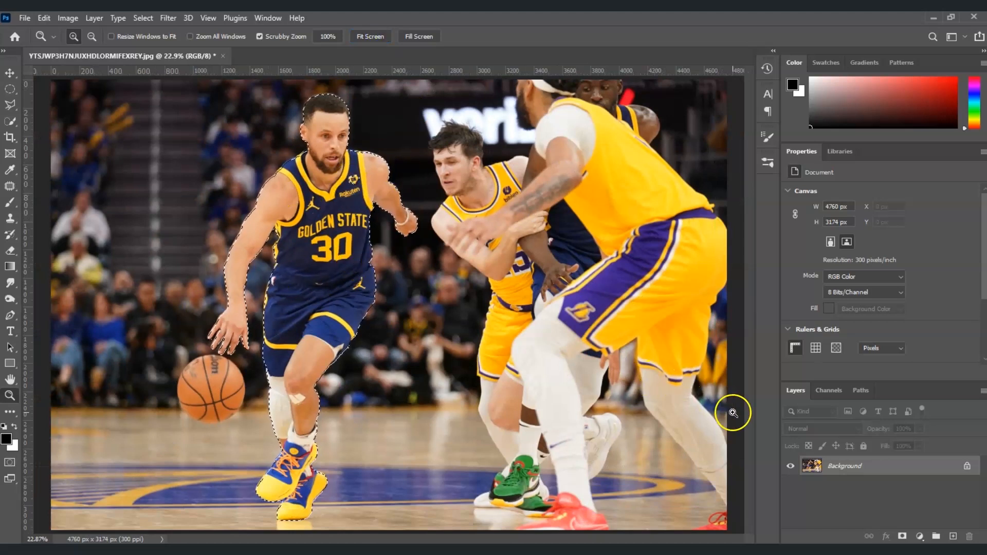
# Copy the selected player onto a new layer and check the cutout by briefly hiding the Background layer
pyautogui.hotkey('ctrl', 'j')
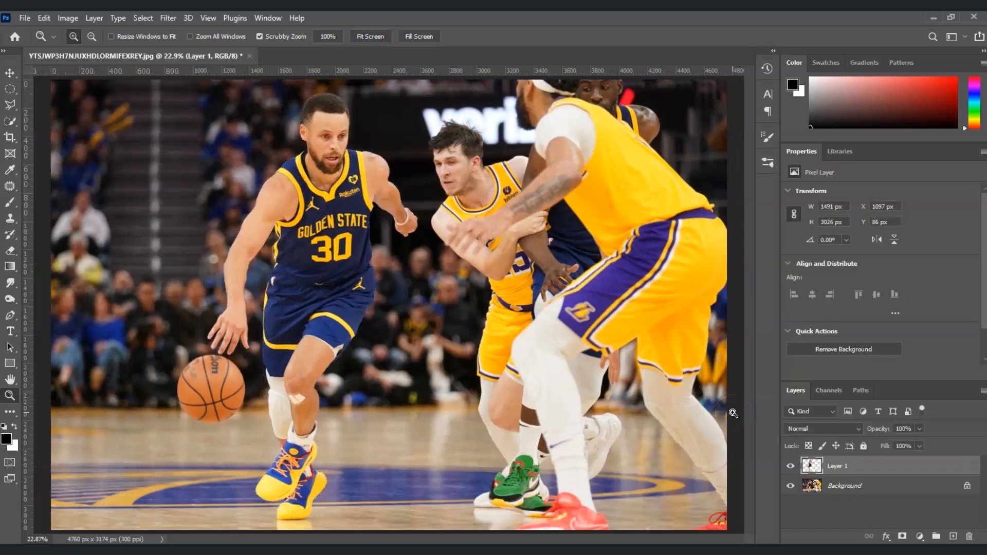
pyautogui.click(790, 485)
pyautogui.click(790, 485)
# Hide the player cutout layer and duplicate the Background layer
pyautogui.click(863, 497)
pyautogui.click(791, 466)
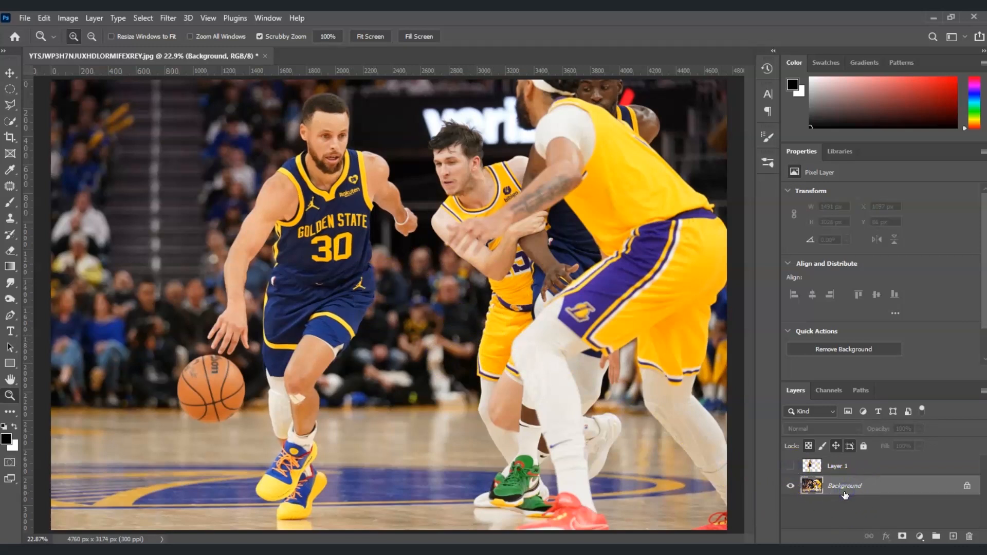
pyautogui.hotkey('ctrl', 'j')
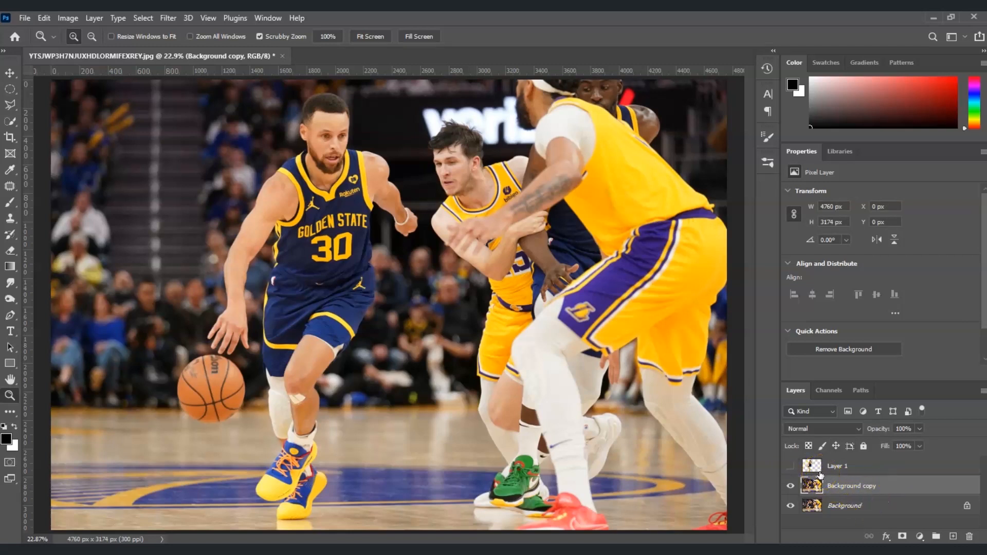
# Load the player cutout's outline as a selection on Background copy and expand it by 5 pixels
pyautogui.moveTo(835, 484); pyautogui.dragTo(813, 472)
pyautogui.keyDown('ctrl'); pyautogui.click(812, 468); pyautogui.keyUp('ctrl')
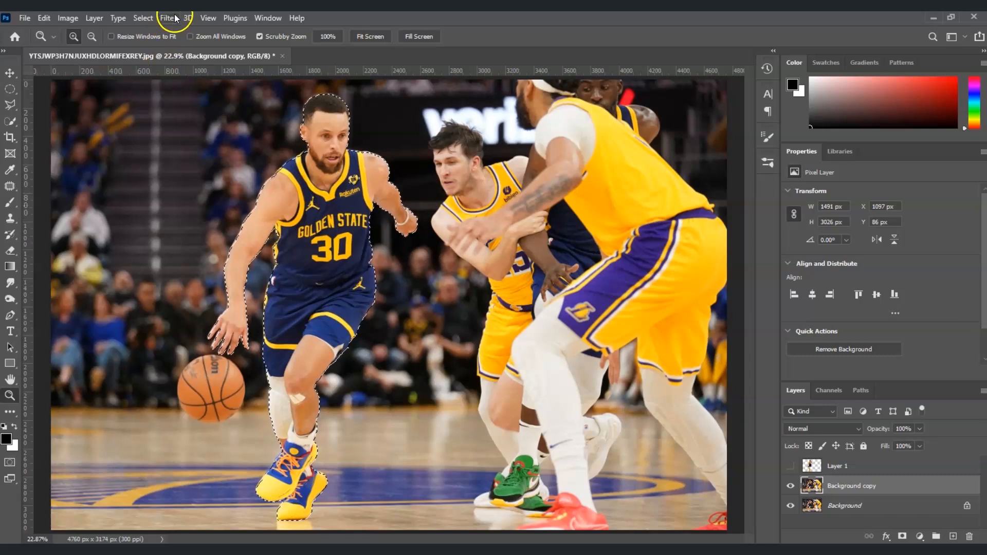
pyautogui.click(150, 19)
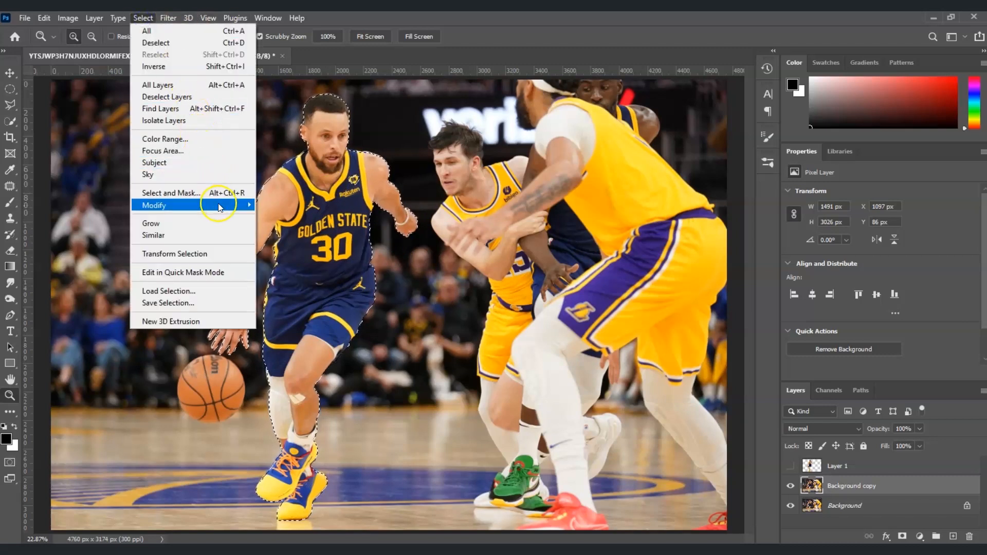
pyautogui.moveTo(218, 205)
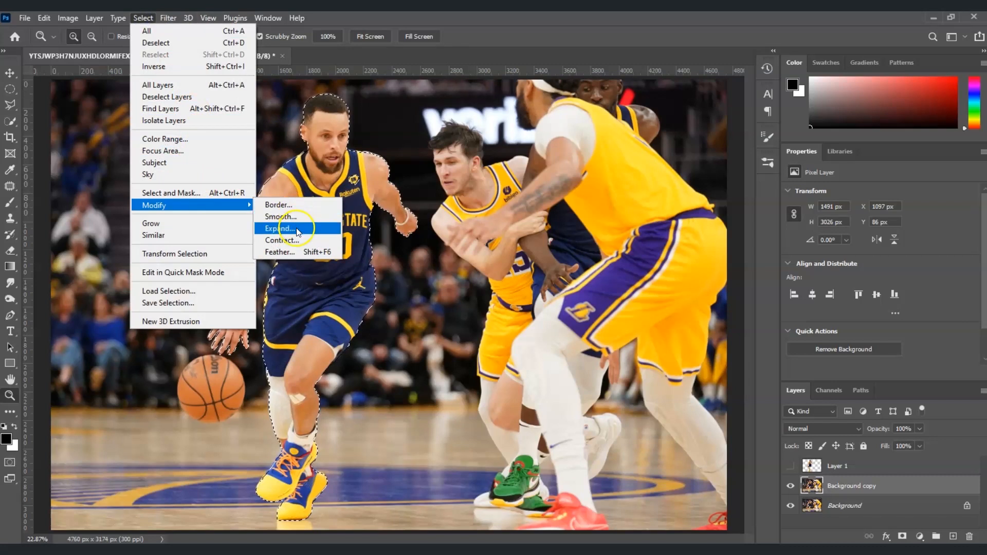
pyautogui.click(280, 228)
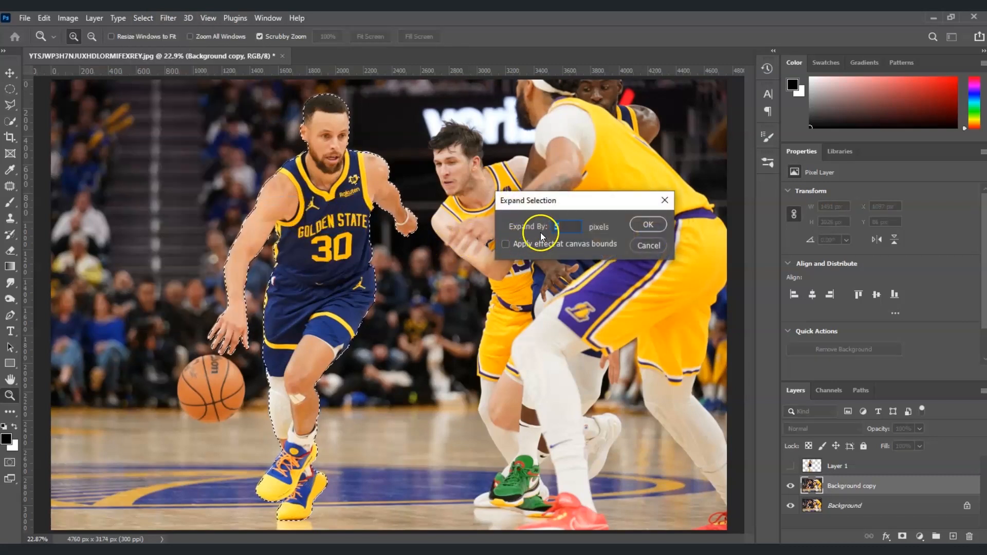
pyautogui.click(647, 224)
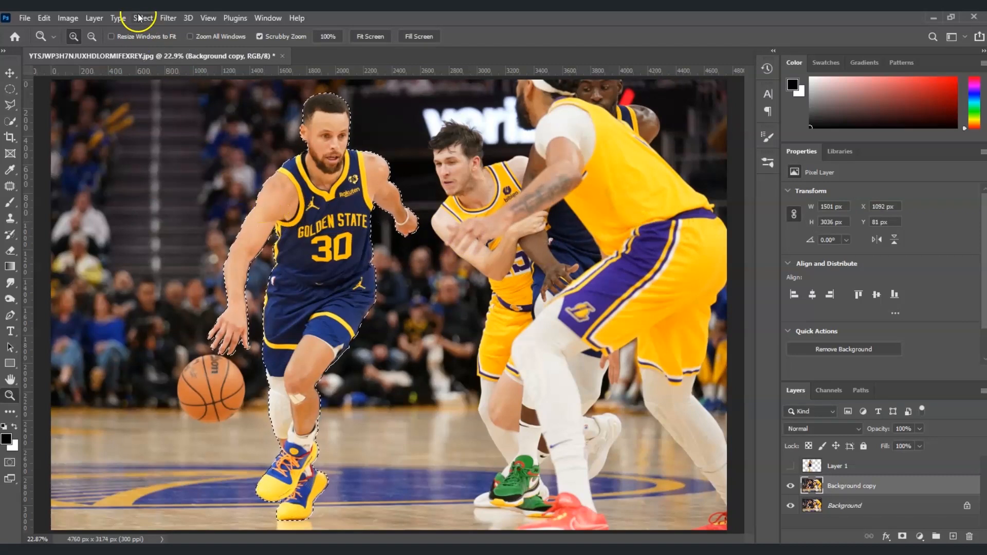
# Remove the player from Background copy with Content-Aware Fill, excluding the arena stairs from the sampling area and outputting to the current layer, and deselect
pyautogui.click(44, 17)
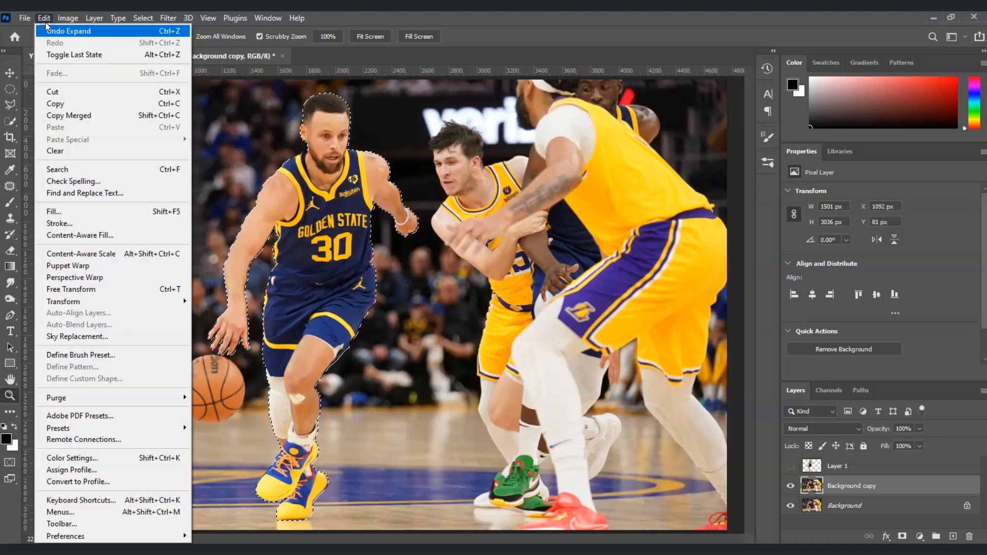
pyautogui.click(110, 235)
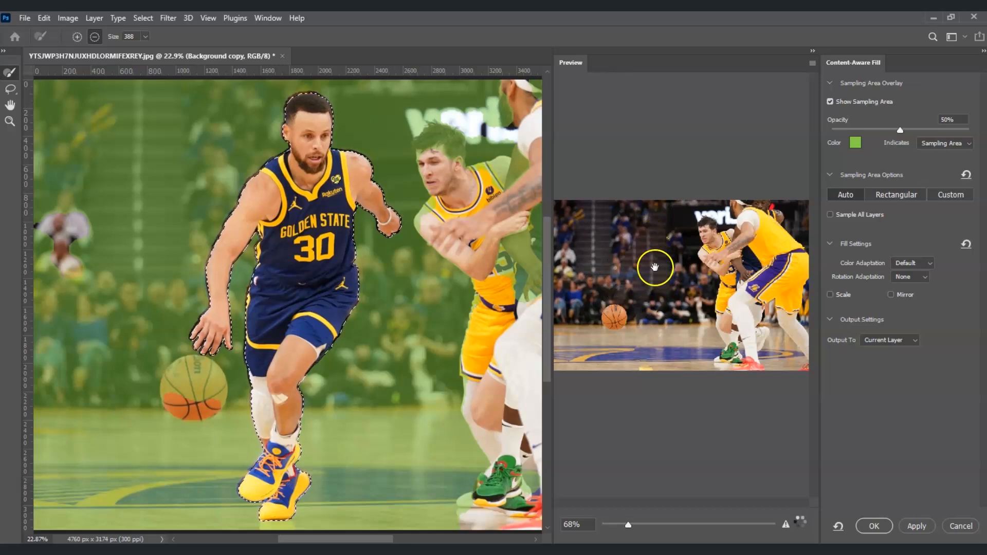
pyautogui.moveTo(124, 98)
pyautogui.mouseDown()
pyautogui.moveTo(115, 239)
pyautogui.moveTo(150, 248)
pyautogui.moveTo(164, 75)
pyautogui.moveTo(118, 75)
pyautogui.moveTo(114, 241)
pyautogui.mouseUp()
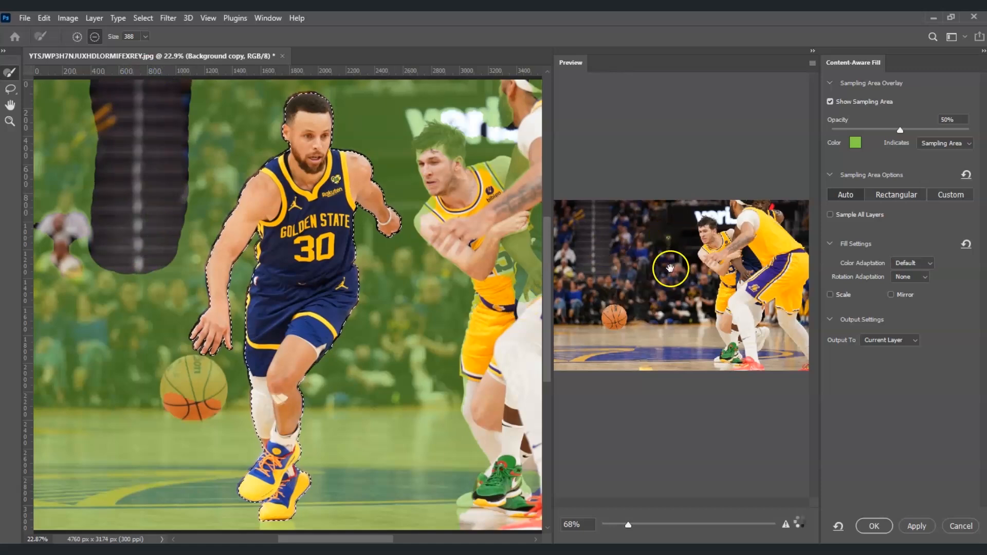
pyautogui.click(913, 526)
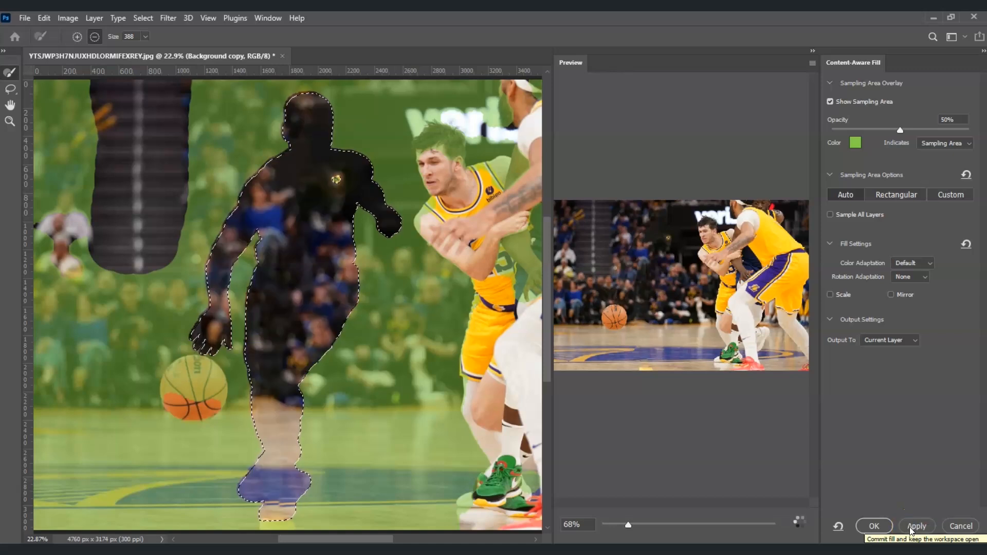
pyautogui.click(884, 526)
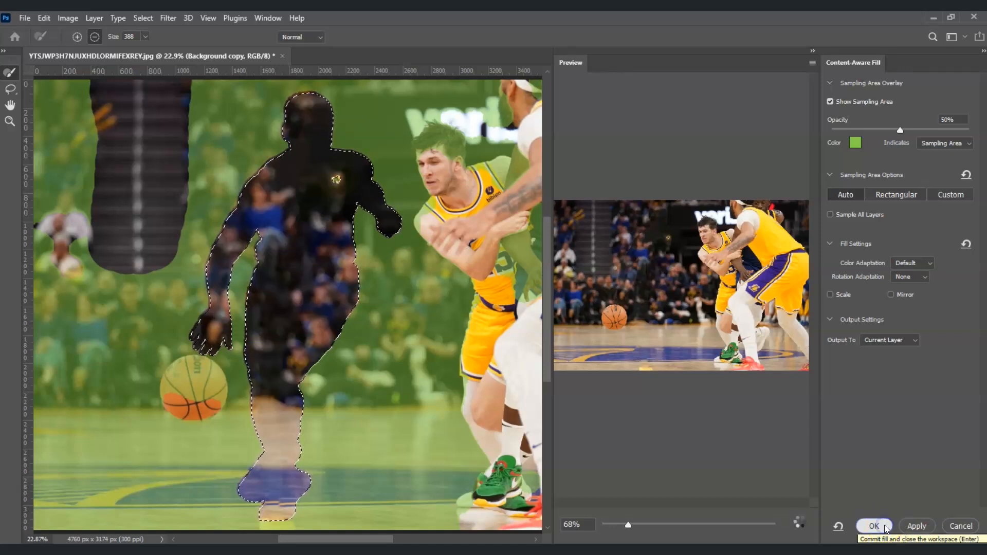
pyautogui.hotkey('ctrl', 'd')
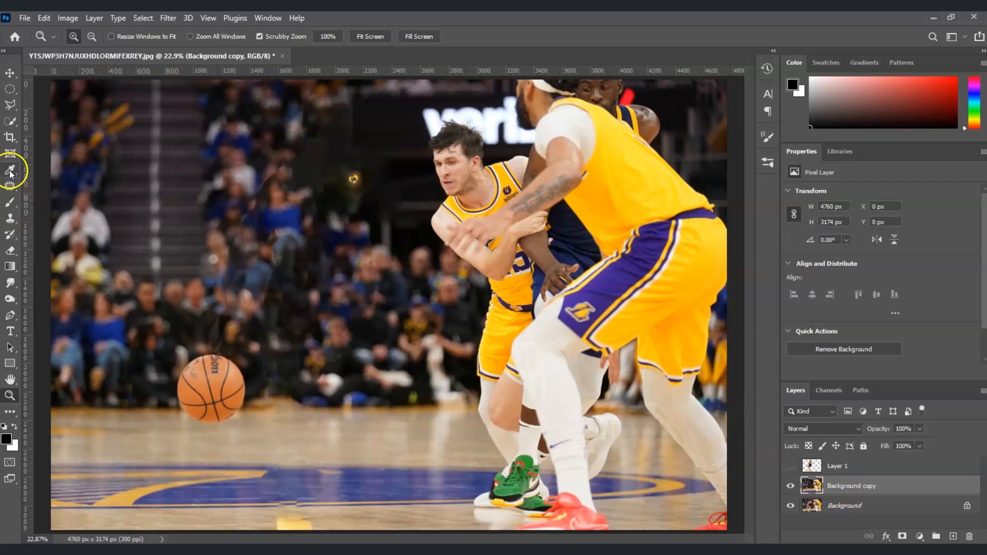
# Clone Stamp over the fill residue in the crowd behind the ball, using a 175 px Soft Round brush at 80% opacity
pyautogui.click(11, 219)
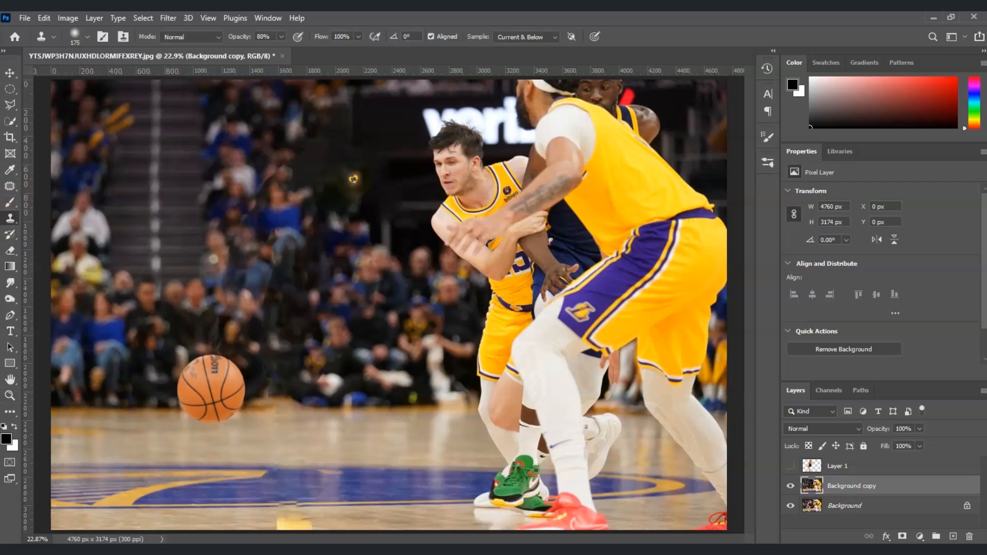
pyautogui.click(87, 36)
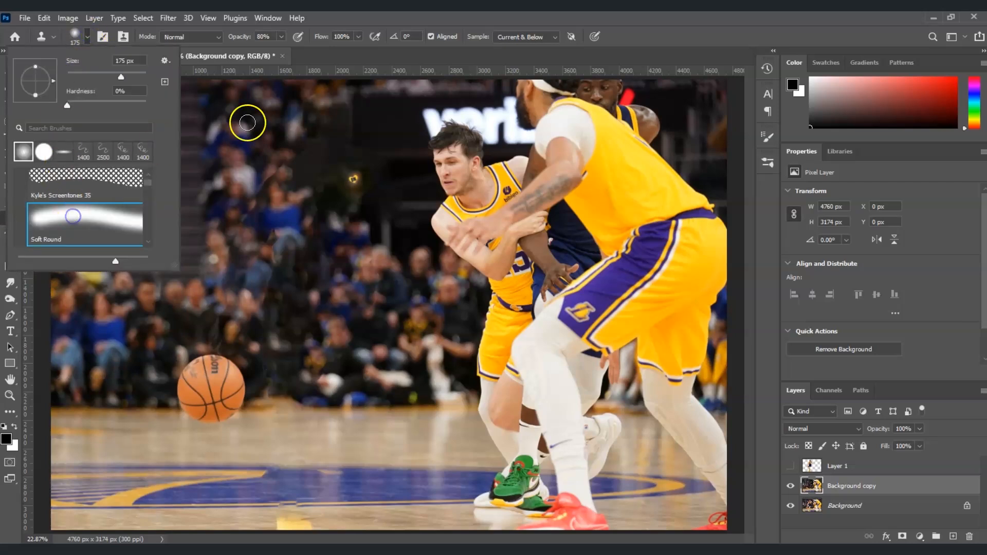
pyautogui.click(326, 57)
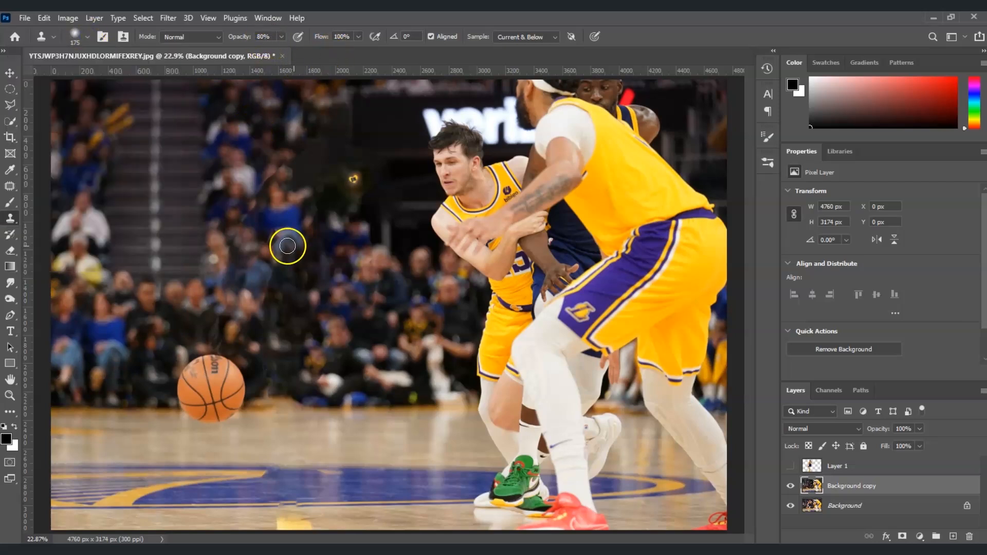
pyautogui.moveTo(257, 247)
pyautogui.mouseDown()
pyautogui.moveTo(270, 266)
pyautogui.moveTo(300, 237)
pyautogui.mouseUp()
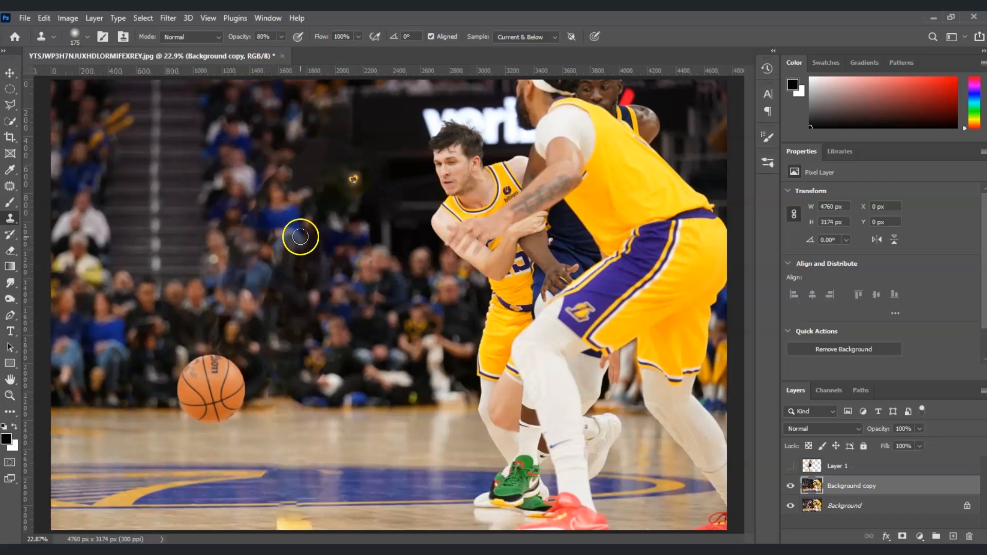
pyautogui.click(297, 237)
# Clone dark background over the leftover yellow spot and nearby fill artifacts in the dark area beside the crowd
pyautogui.keyDown('alt'); pyautogui.click(329, 156); pyautogui.keyUp('alt')
pyautogui.moveTo(300, 167); pyautogui.dragTo(300, 187)
pyautogui.keyDown('alt'); pyautogui.click(310, 193); pyautogui.keyUp('alt')
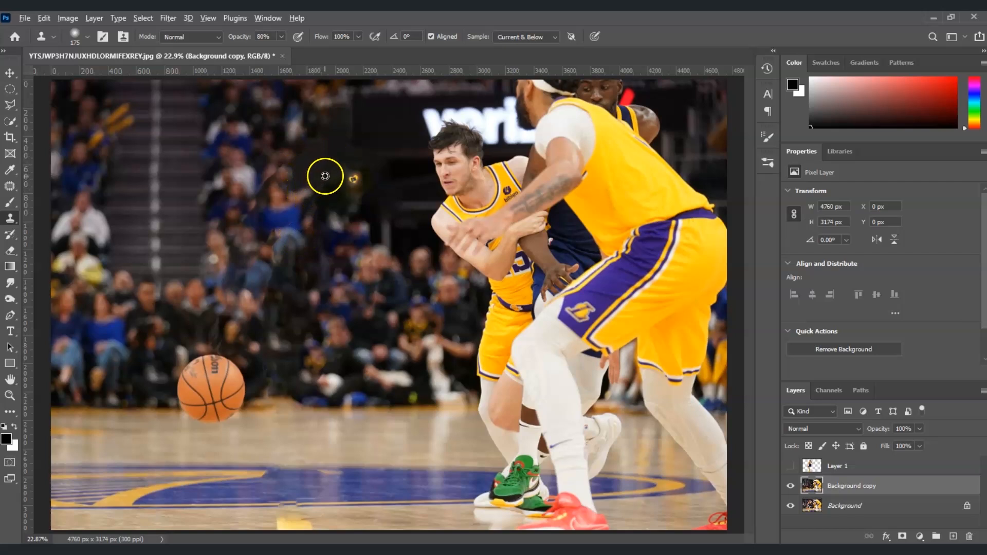
pyautogui.click(353, 179)
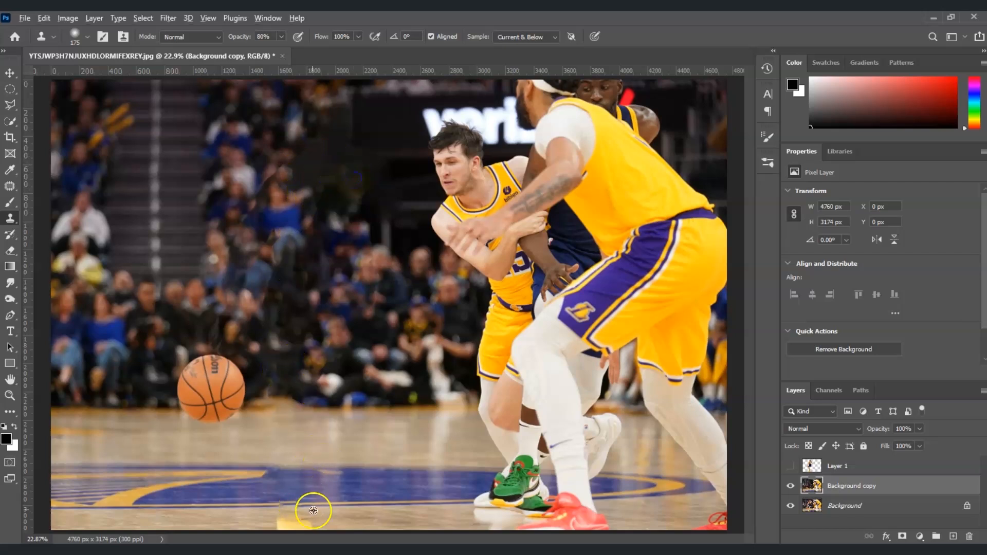
# Clone clean court floor over the yellow shoe reflection at the photo's lower edge and touch up beside the basketball
pyautogui.moveTo(250, 505)
pyautogui.mouseDown()
pyautogui.moveTo(376, 520)
pyautogui.moveTo(270, 520)
pyautogui.mouseUp()
pyautogui.click(303, 530)
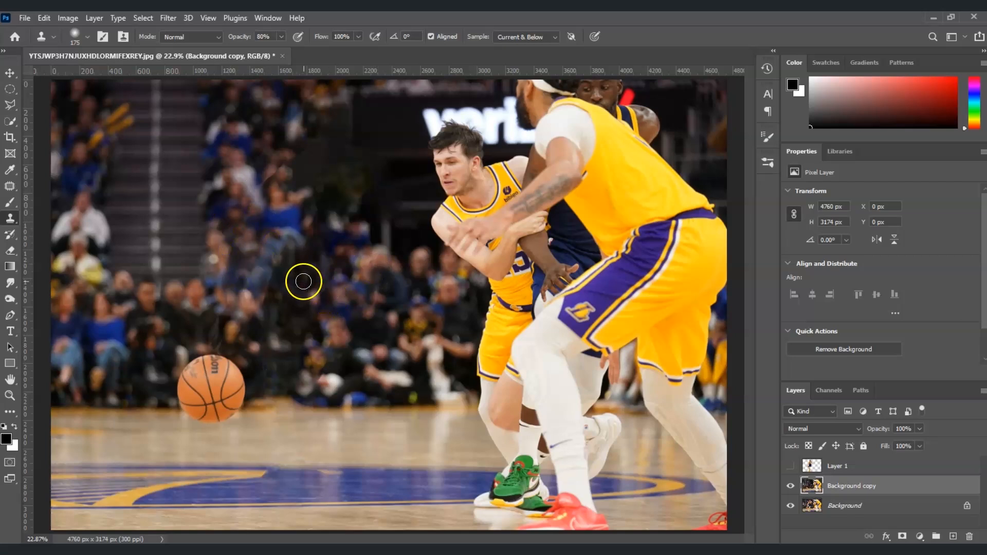
pyautogui.click(244, 394)
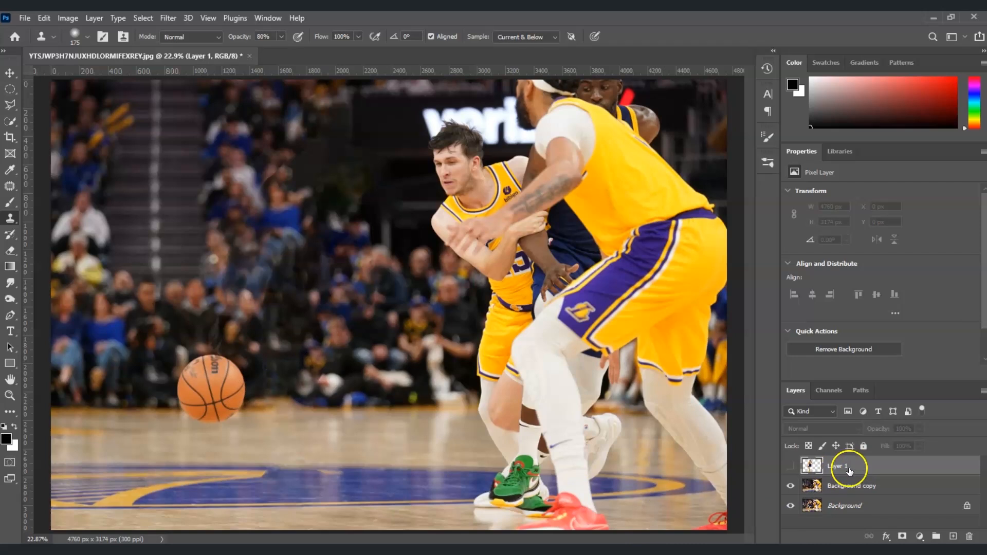
# Show the hidden cut-out player layer and rename it "subject"
pyautogui.click(790, 466)
pyautogui.doubleClick(836, 465)
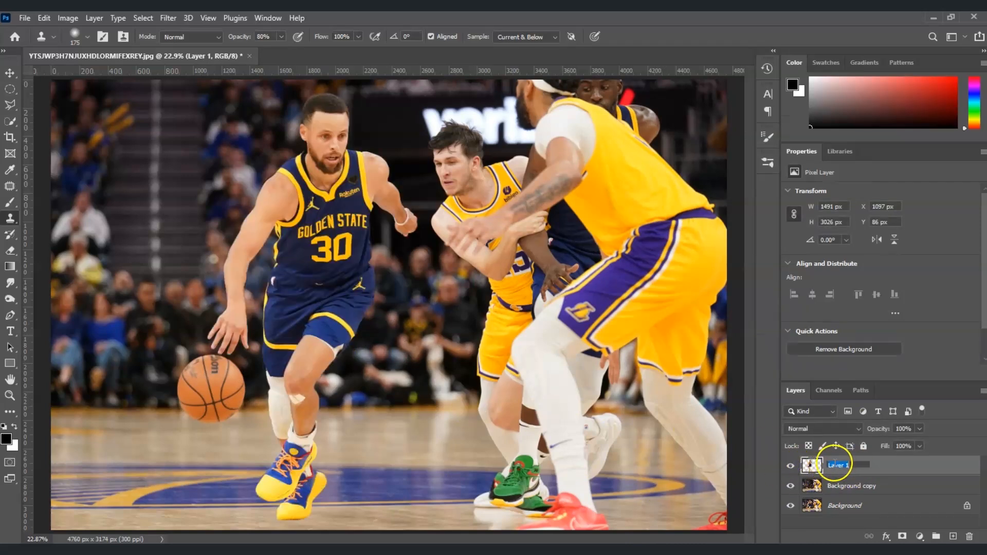
pyautogui.write('subject')
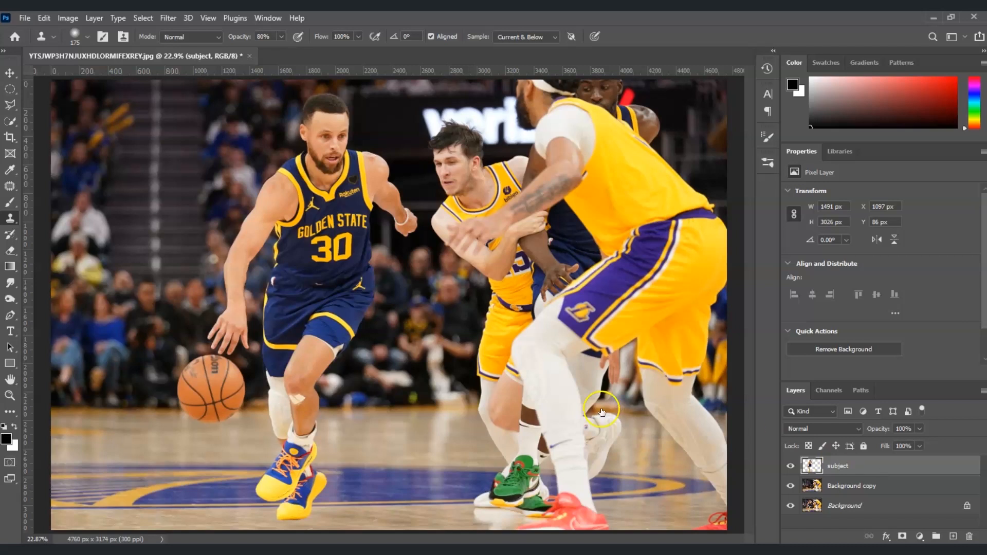
# Scale the subject layer down proportionally to about 688 × 1395 px and place the player on the court floor beside the basketball
pyautogui.hotkey('ctrl', 't')
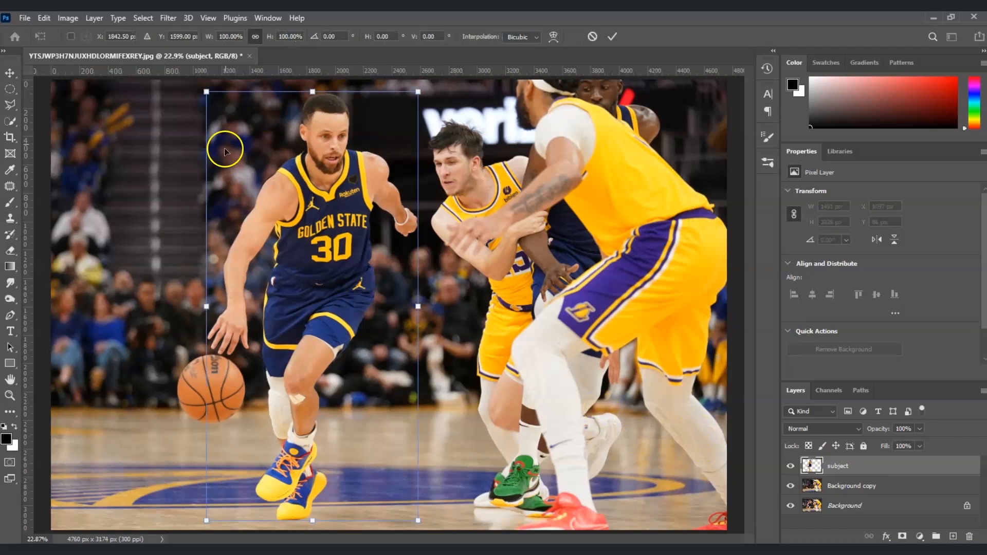
pyautogui.moveTo(313, 92); pyautogui.dragTo(325, 381)
pyautogui.moveTo(327, 449); pyautogui.dragTo(340, 442)
pyautogui.moveTo(319, 364)
pyautogui.mouseDown()
pyautogui.moveTo(322, 316)
pyautogui.moveTo(324, 371)
pyautogui.mouseUp()
pyautogui.press('s')
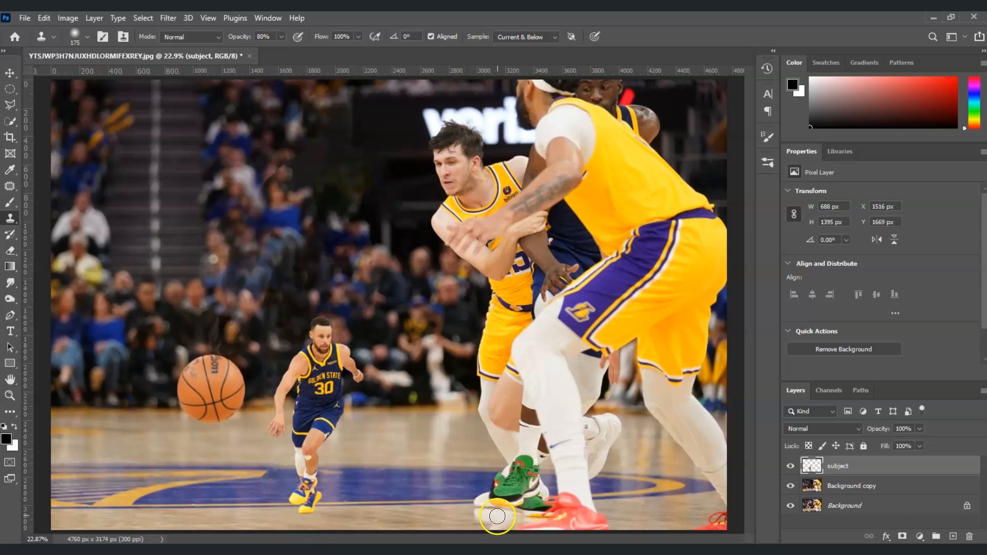
# Duplicate the subject layer, rename the copy "reflection", and move it below the subject layer
pyautogui.click(889, 465)
pyautogui.hotkey('ctrl', 'j')
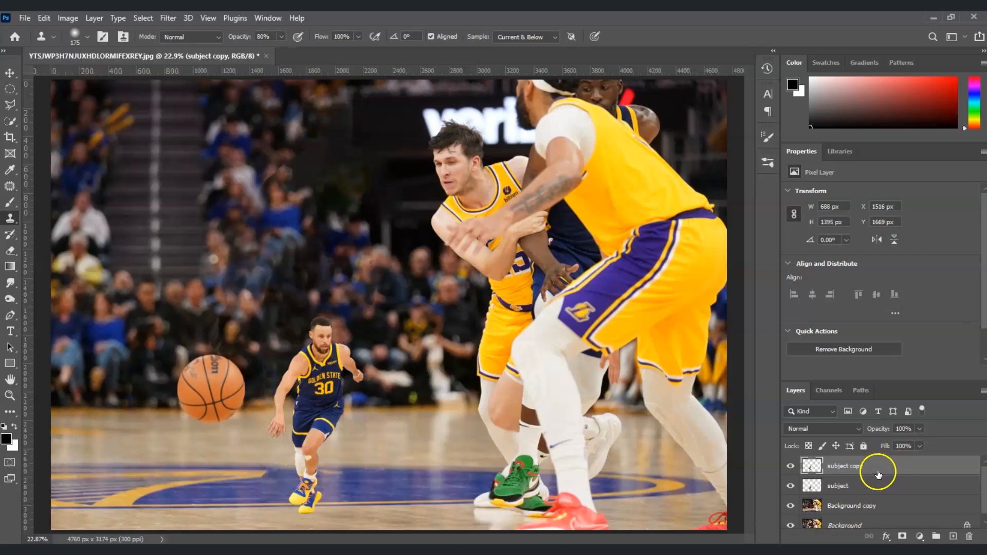
pyautogui.doubleClick(847, 465)
pyautogui.click(877, 465)
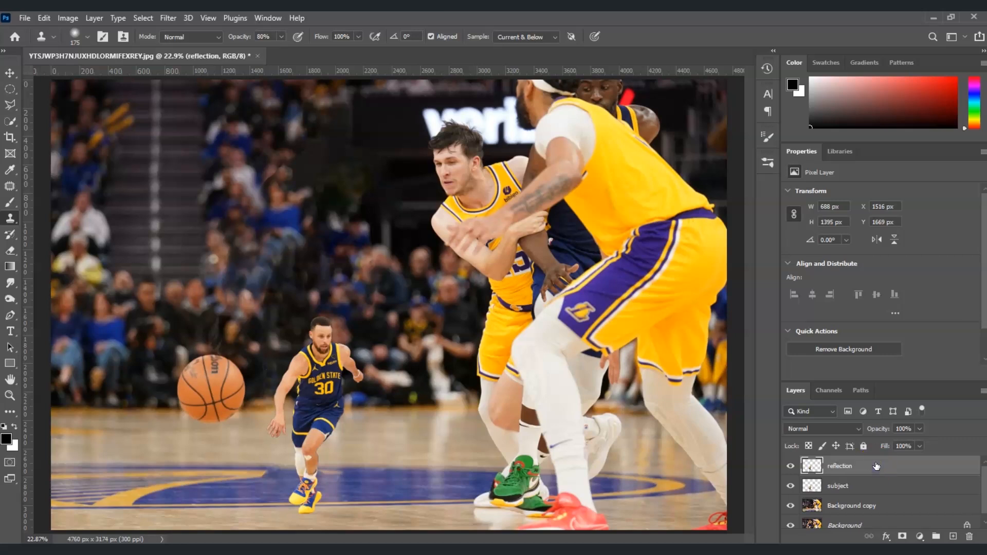
pyautogui.moveTo(870, 473); pyautogui.dragTo(865, 494)
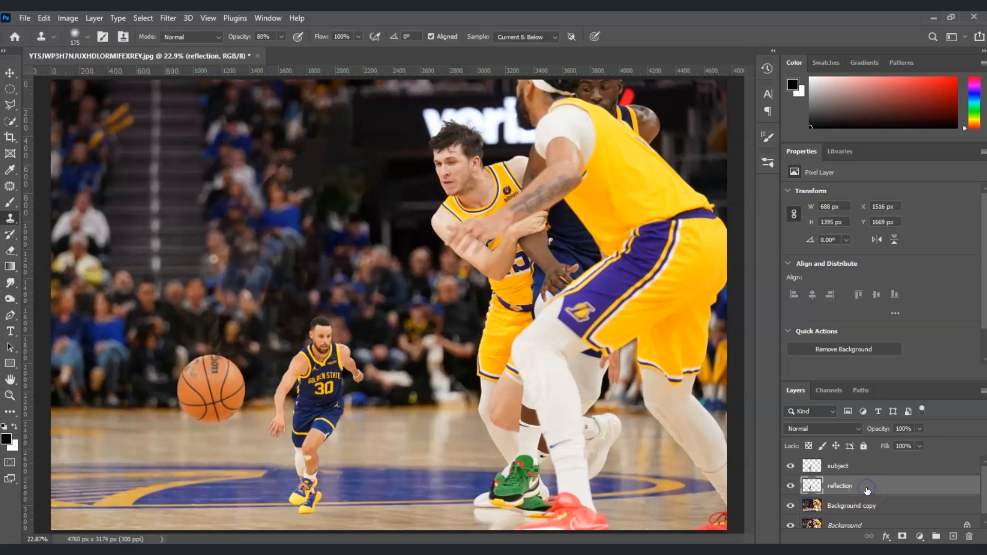
# Flip the reflection layer vertically and move it straight down so its shoes meet the small player's shoes
pyautogui.hotkey('ctrl', 't')
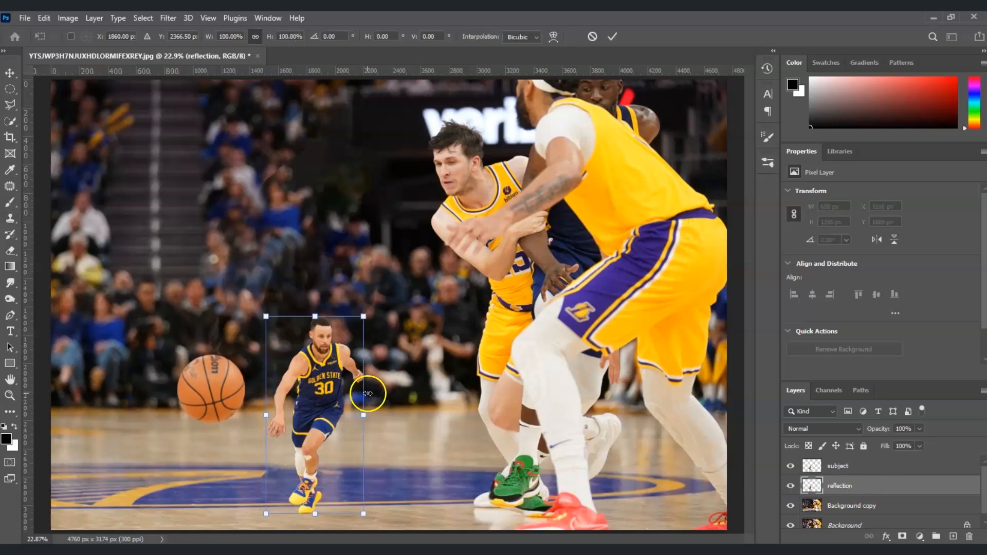
pyautogui.rightClick(322, 378)
pyautogui.click(374, 369)
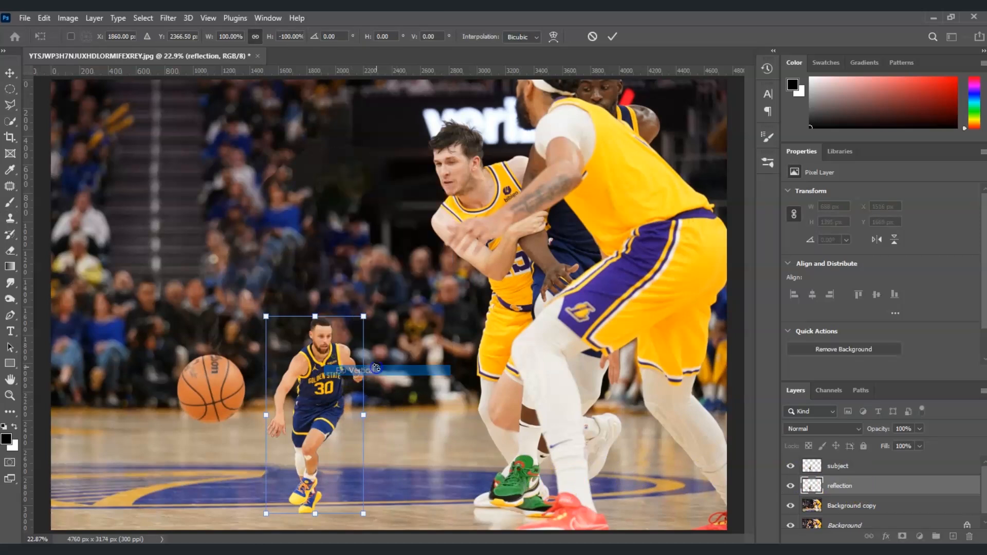
pyautogui.moveTo(339, 402)
pyautogui.mouseDown()
pyautogui.moveTo(337, 393)
pyautogui.moveTo(319, 443)
pyautogui.moveTo(326, 529)
pyautogui.mouseUp()
pyautogui.press('Return')
pyautogui.press('s')
pyautogui.press('v')
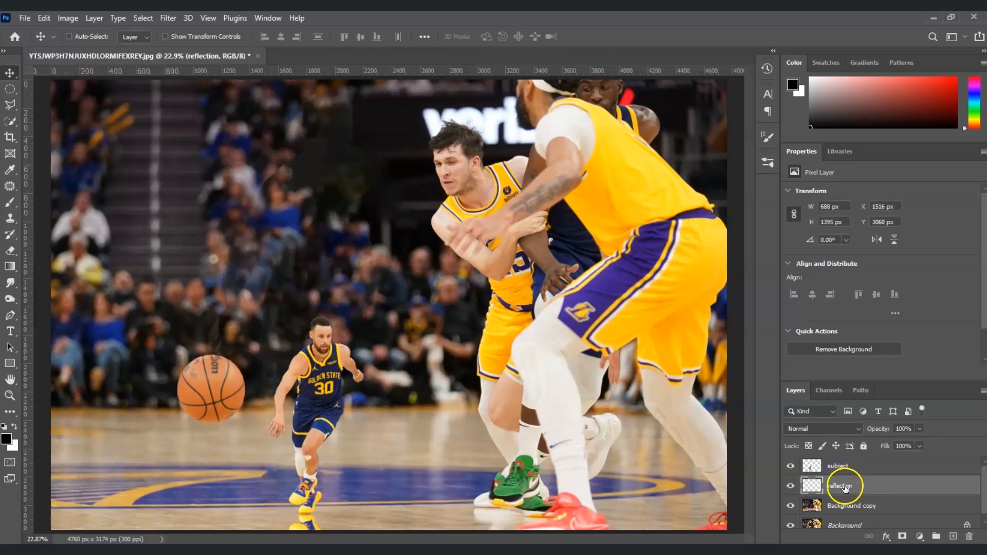
# Add a layer mask to the reflection layer and set the Gradient tool to the Foreground to Background preset
pyautogui.click(902, 536)
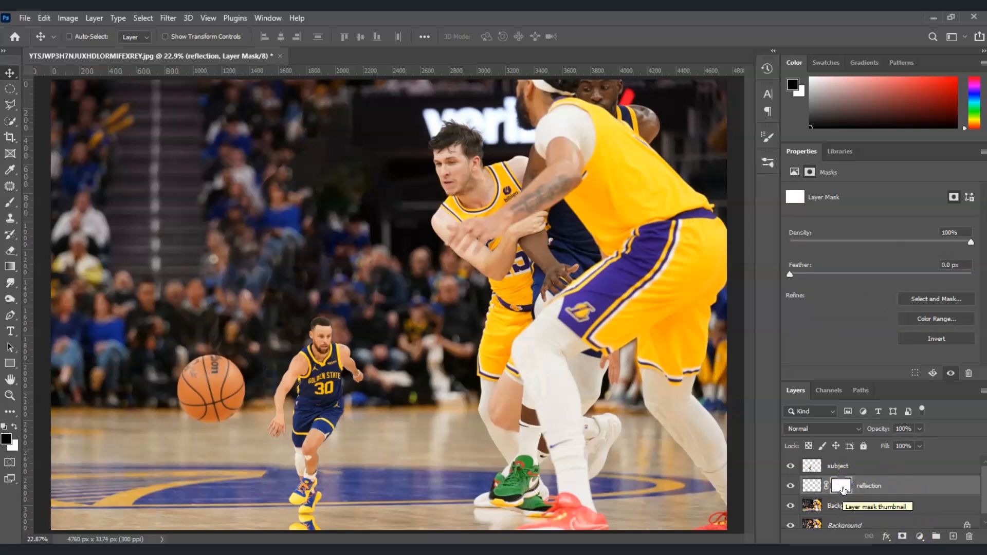
pyautogui.click(843, 488)
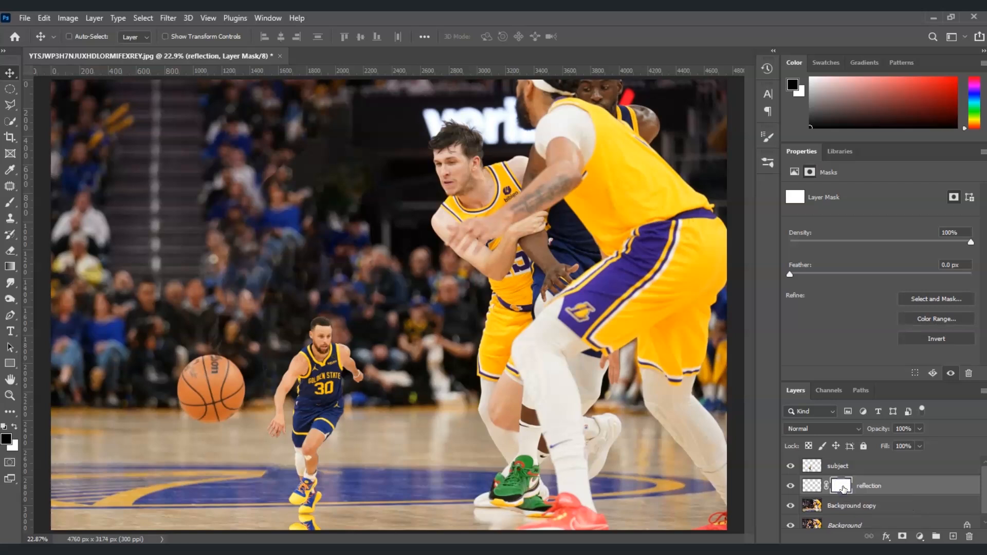
pyautogui.click(13, 264)
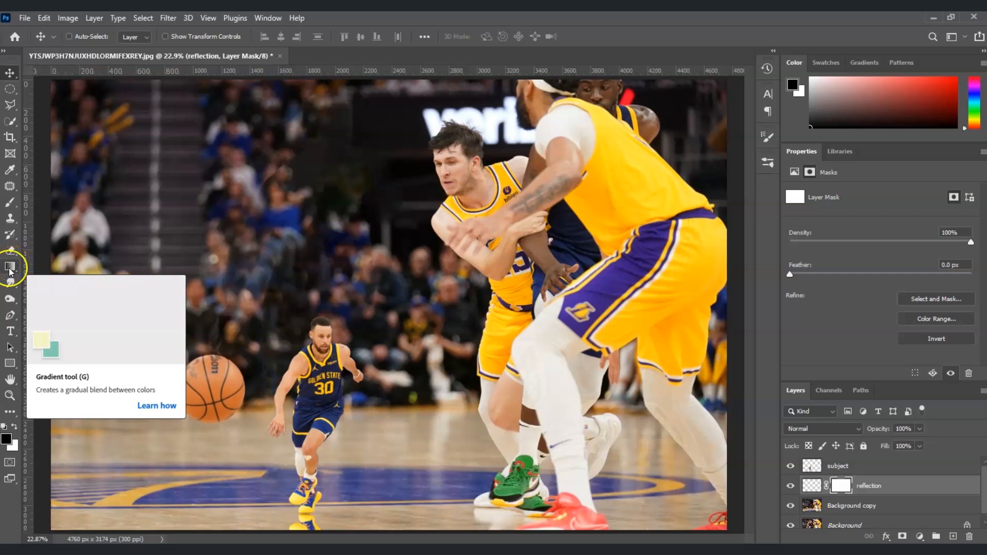
pyautogui.click(9, 267)
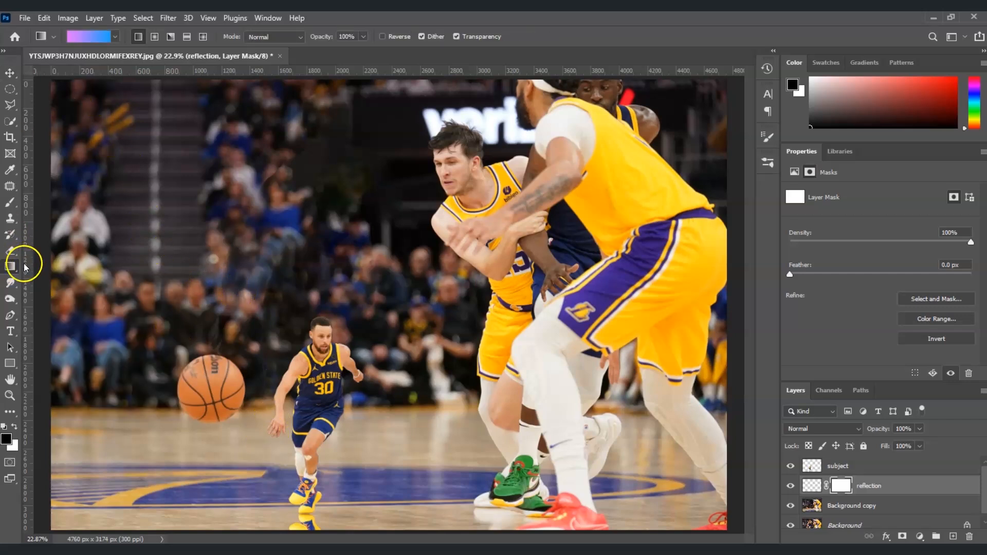
pyautogui.click(101, 38)
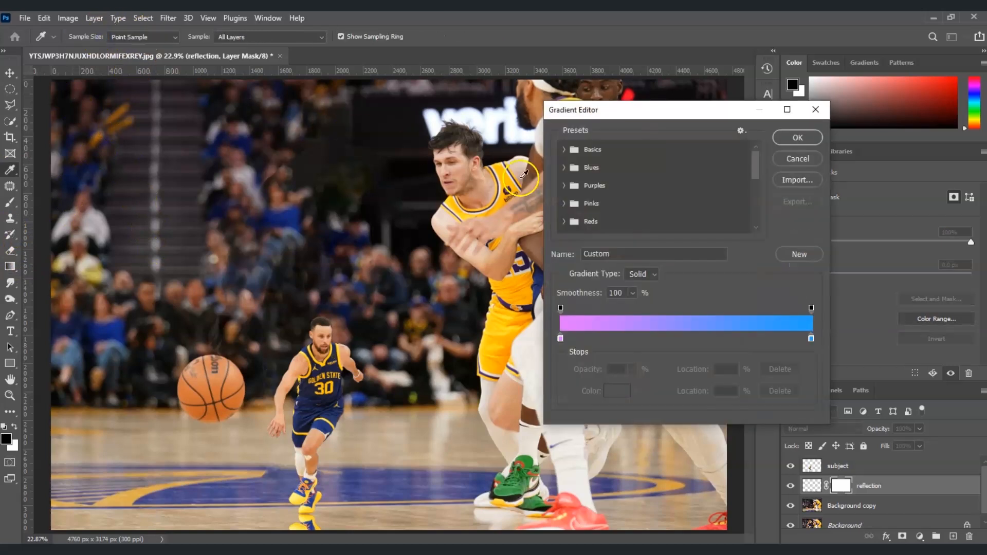
pyautogui.click(564, 150)
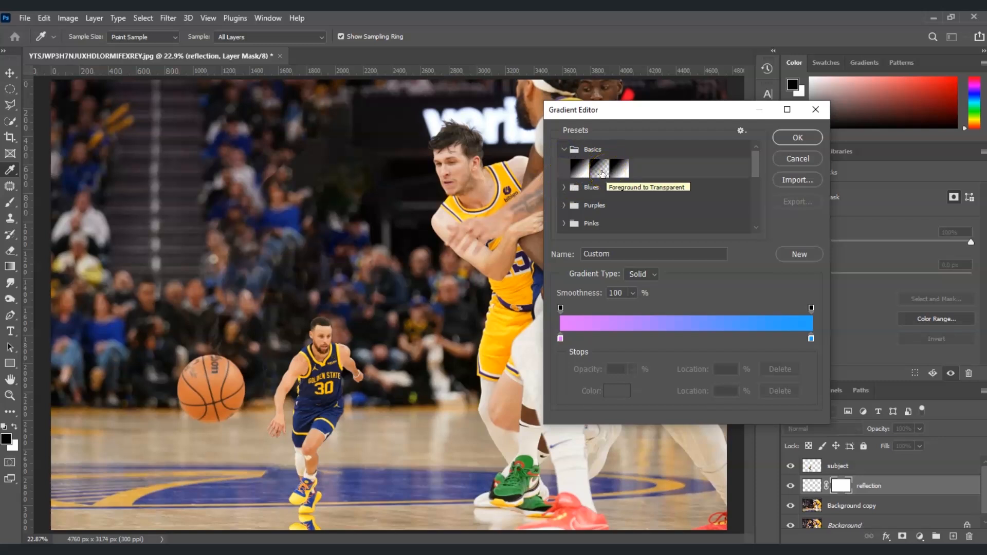
pyautogui.click(581, 169)
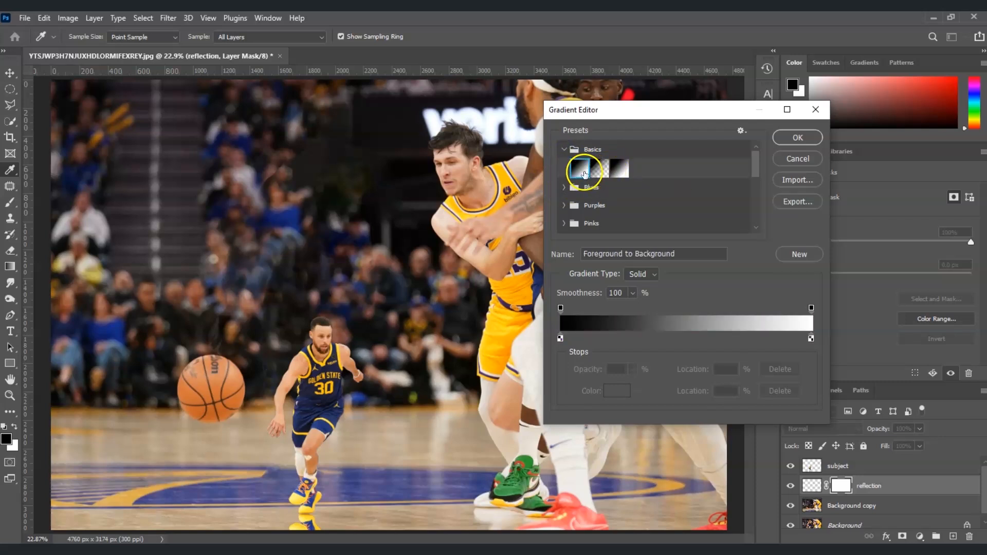
pyautogui.click(795, 138)
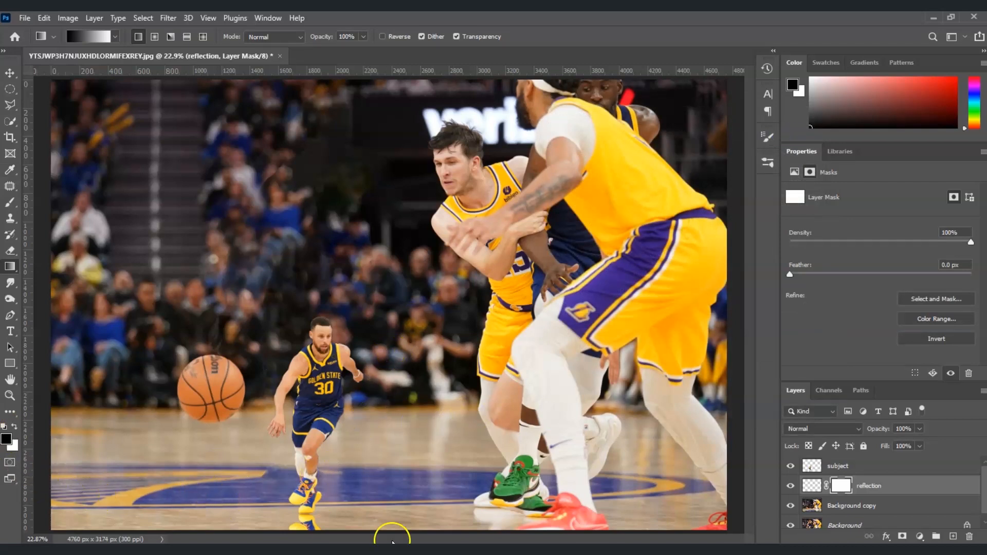
# Fade the reflection by applying black-to-white gradients on its layer mask, starting at the photo's lower edge and running up to the shoes
pyautogui.moveTo(312, 538); pyautogui.dragTo(305, 500)
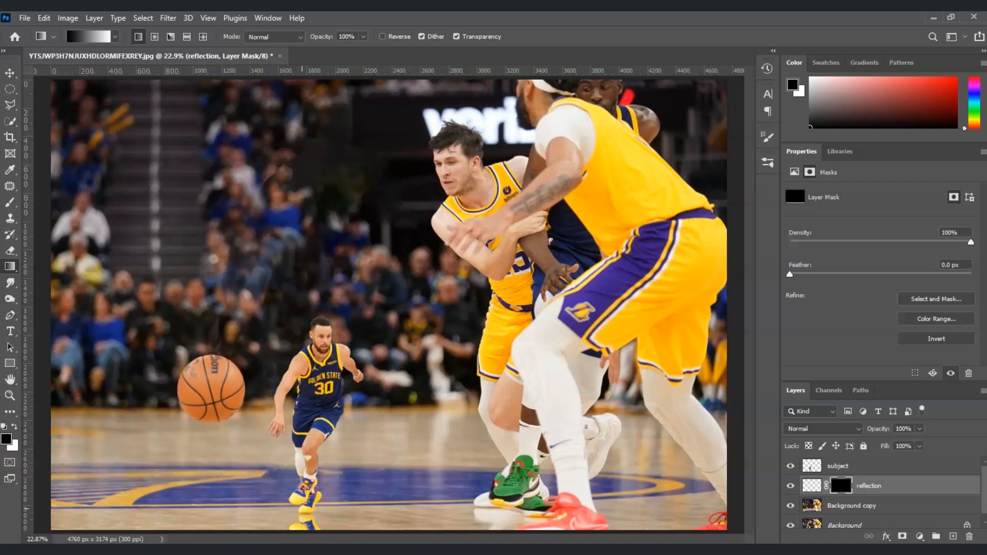
pyautogui.moveTo(314, 534); pyautogui.dragTo(303, 509)
pyautogui.moveTo(396, 511)
pyautogui.mouseDown()
pyautogui.moveTo(434, 517)
pyautogui.moveTo(318, 516)
pyautogui.moveTo(458, 511)
pyautogui.mouseUp()
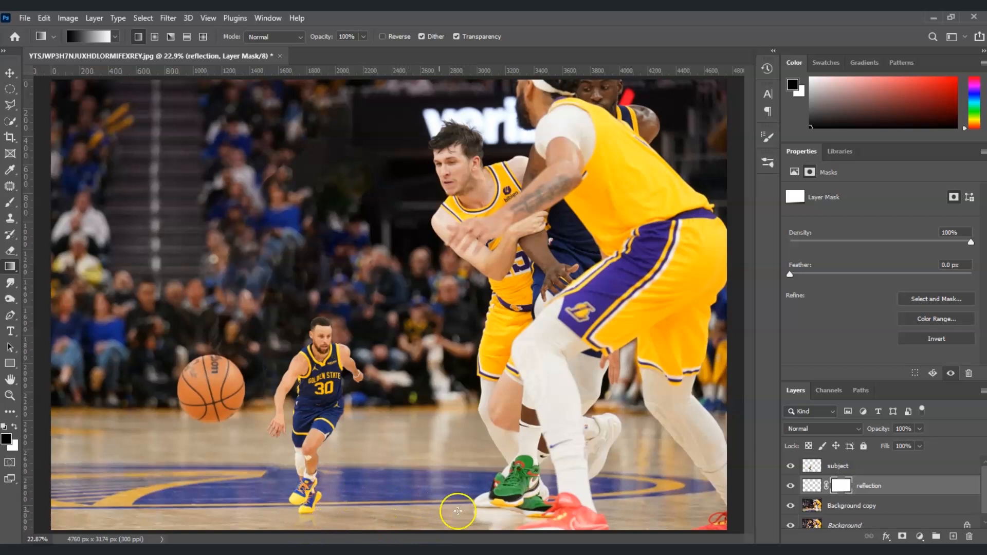
# Apply a slight Gaussian Blur to the image content of the reflection layer, not its mask
pyautogui.click(915, 495)
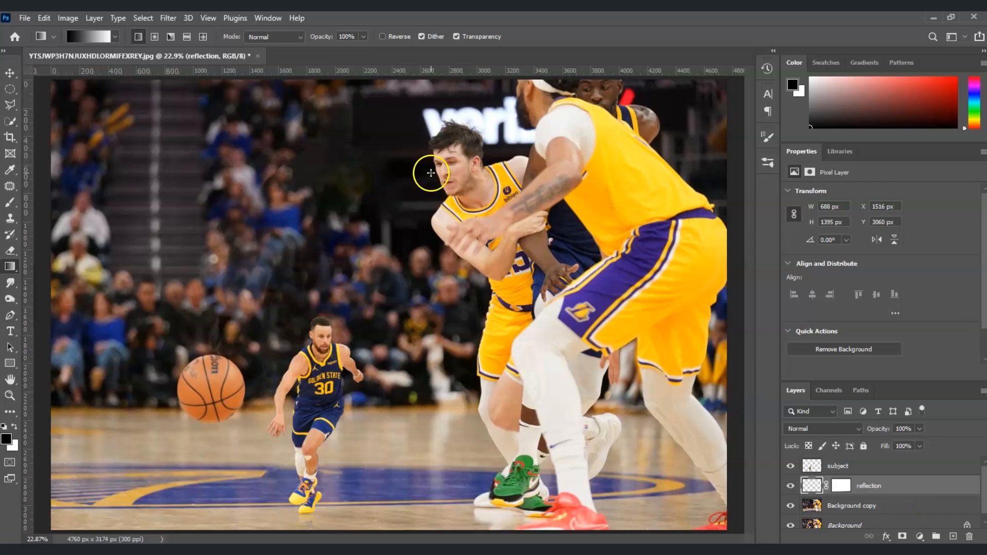
pyautogui.click(168, 18)
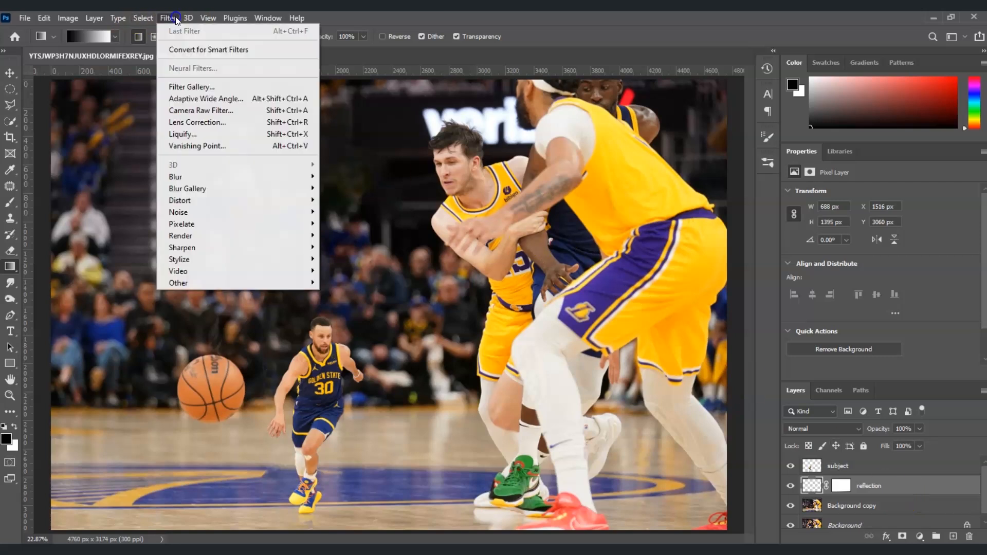
pyautogui.moveTo(227, 181)
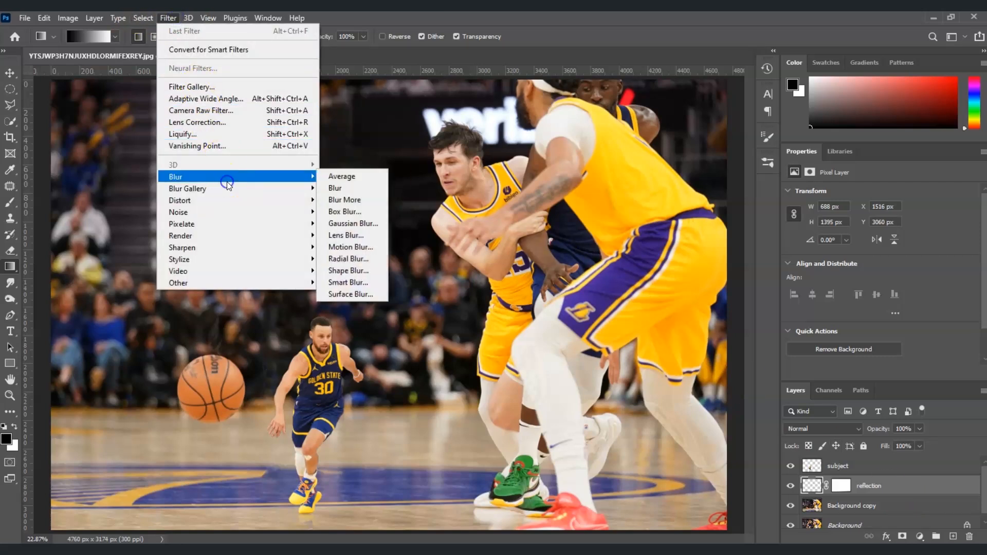
pyautogui.click(368, 221)
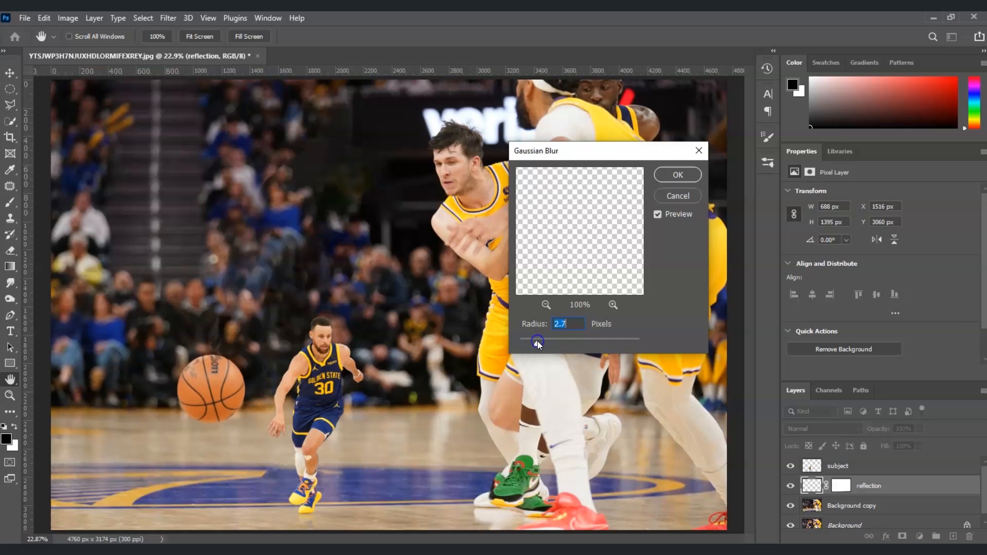
pyautogui.moveTo(542, 340); pyautogui.dragTo(545, 341)
pyautogui.click(640, 284)
pyautogui.click(677, 176)
pyautogui.press('g')
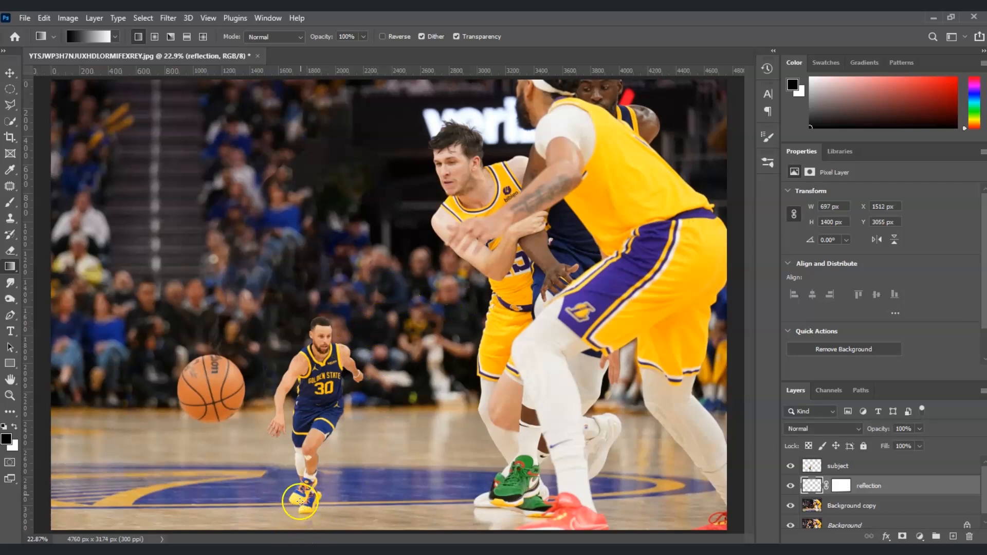
pyautogui.moveTo(362, 442); pyautogui.dragTo(333, 422)
# Select the basketball on Background copy with the Quick Selection tool and copy it to a new layer
pyautogui.click(915, 505)
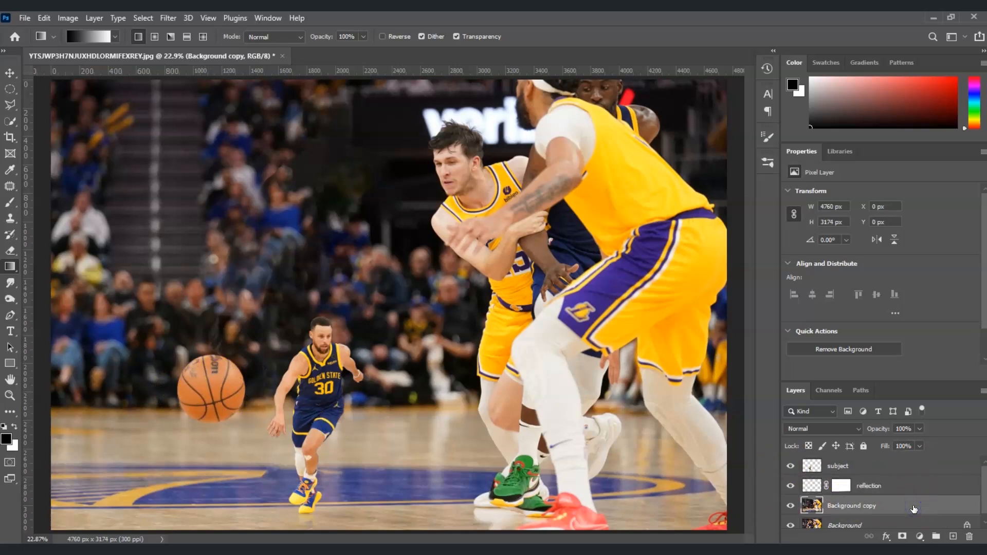
pyautogui.click(10, 121)
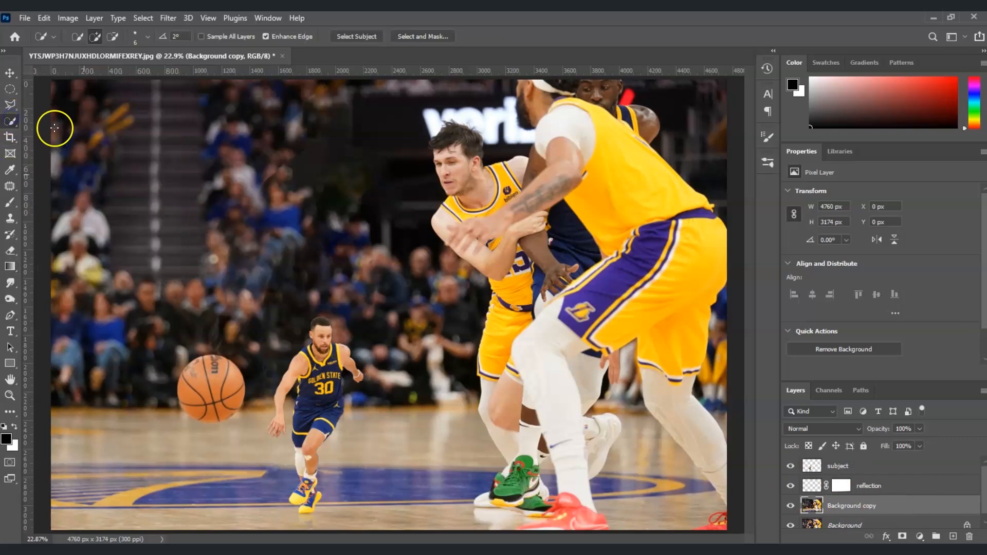
pyautogui.moveTo(209, 398); pyautogui.dragTo(228, 382)
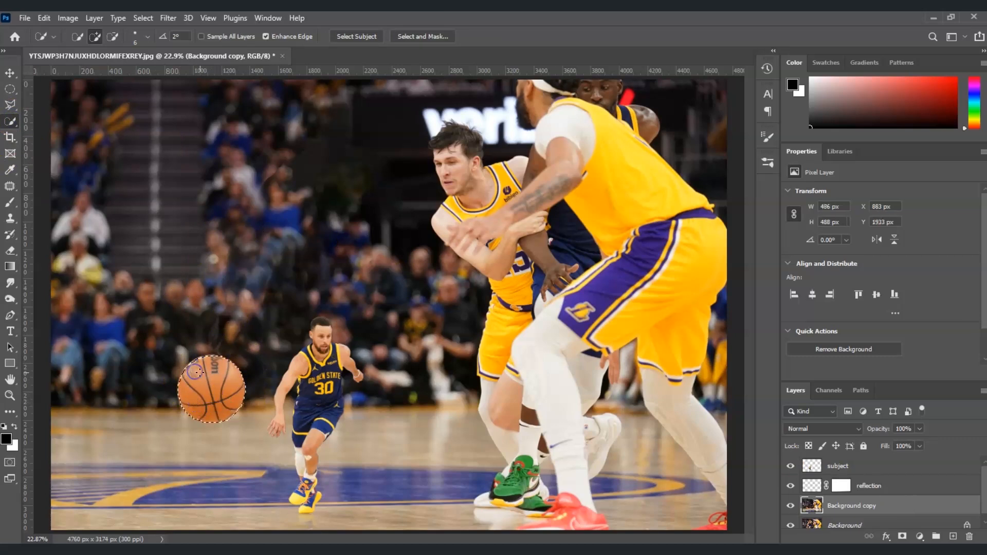
pyautogui.hotkey('ctrl', 'j')
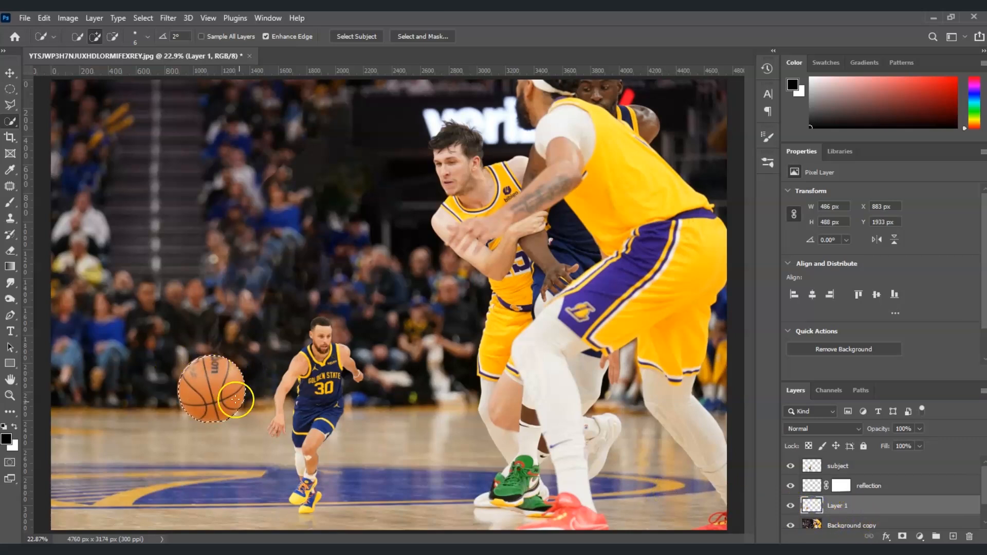
# Expand the basketball selection by 5 pixels
pyautogui.click(138, 22)
pyautogui.click(206, 208)
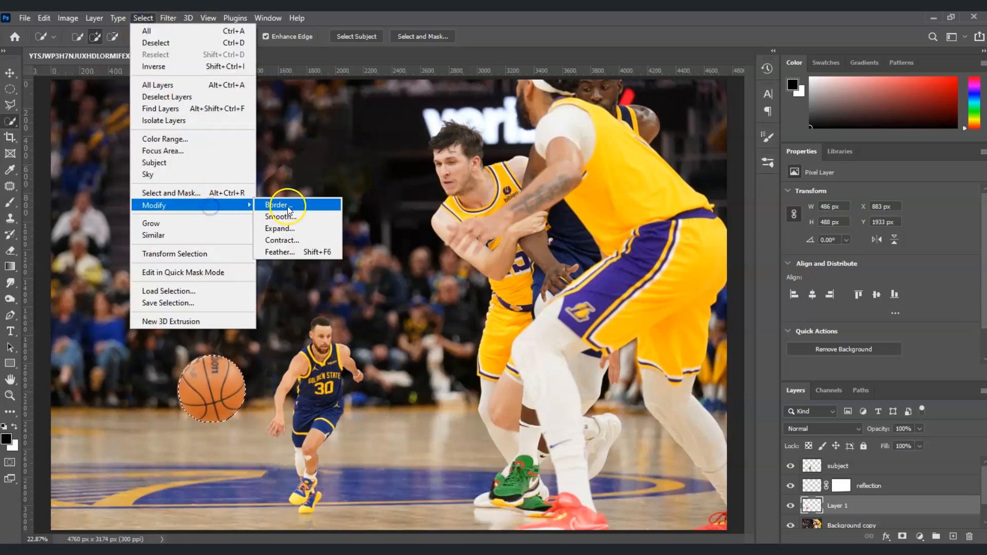
pyautogui.click(306, 229)
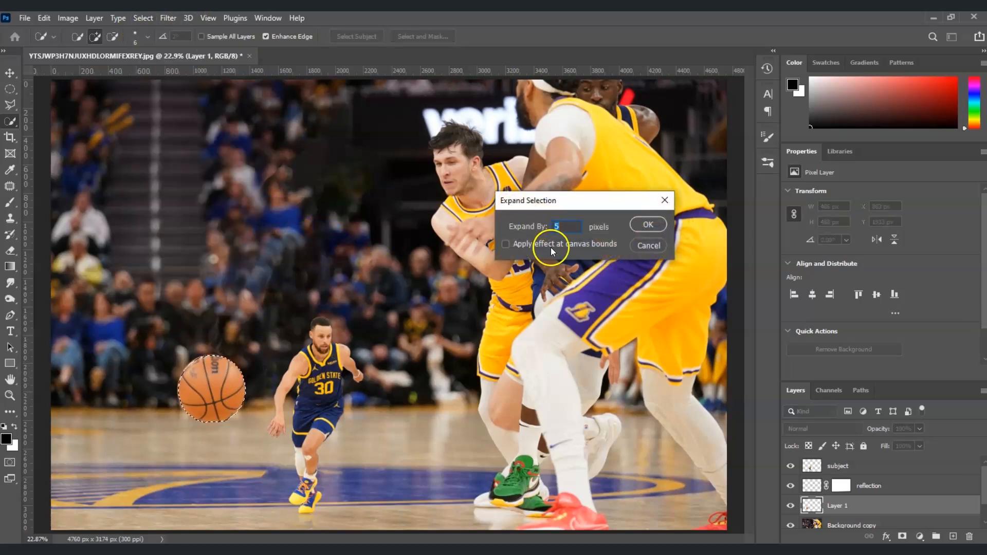
pyautogui.click(654, 225)
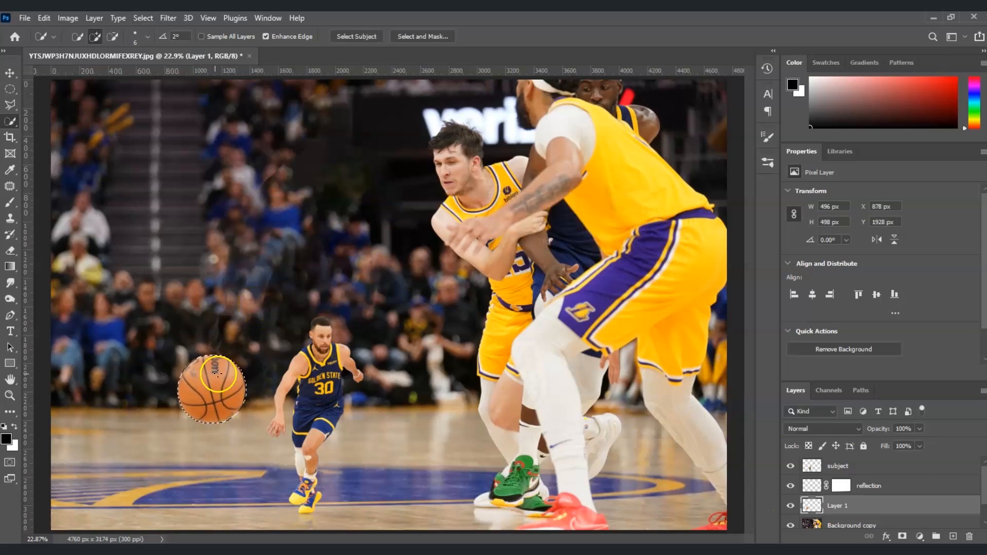
# Remove the basketball from the Background copy layer with Content-Aware Fill, using the Auto sampling area and output to the current layer
pyautogui.click(874, 526)
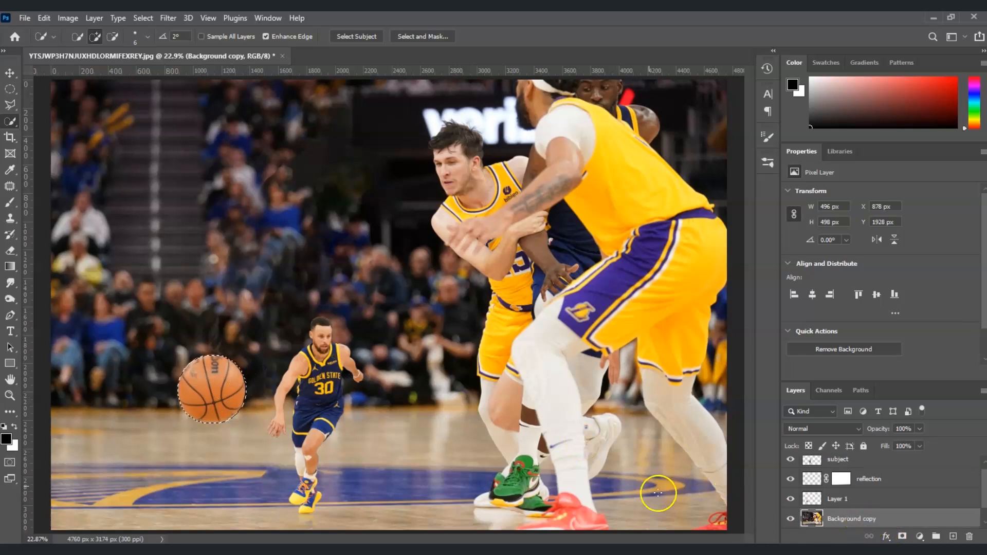
pyautogui.click(45, 19)
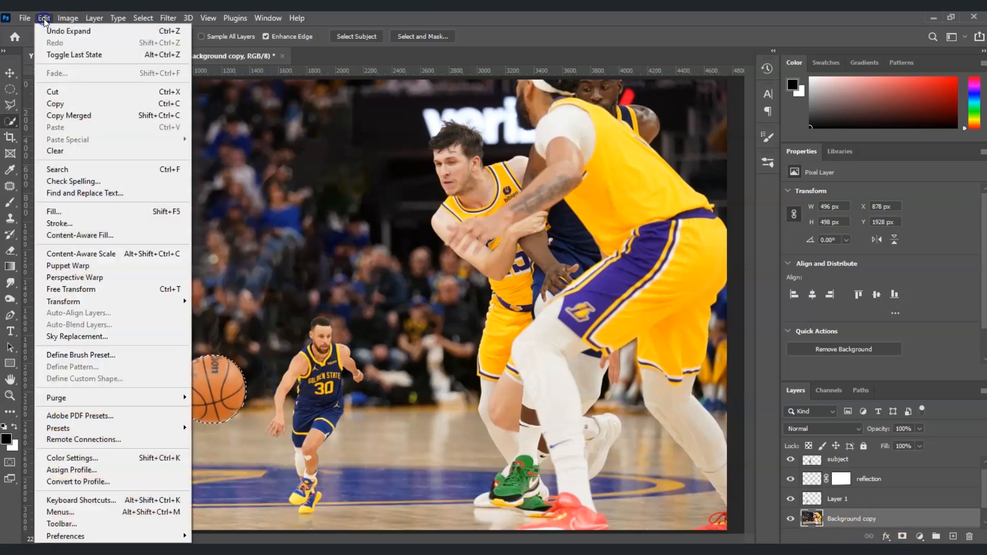
pyautogui.click(122, 234)
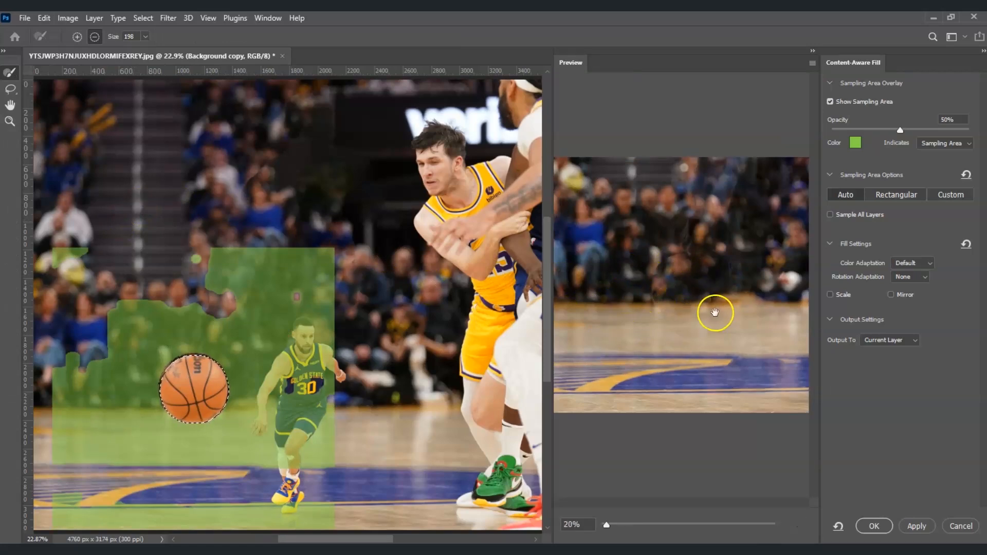
pyautogui.click(884, 528)
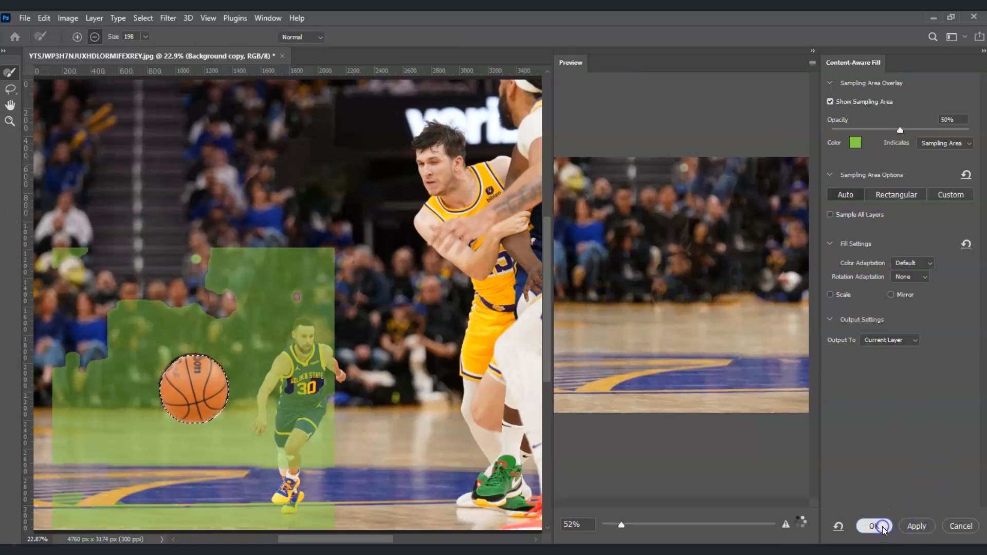
# Hide the basketball's Layer 1 and clear the selection around the filled area
pyautogui.click(796, 498)
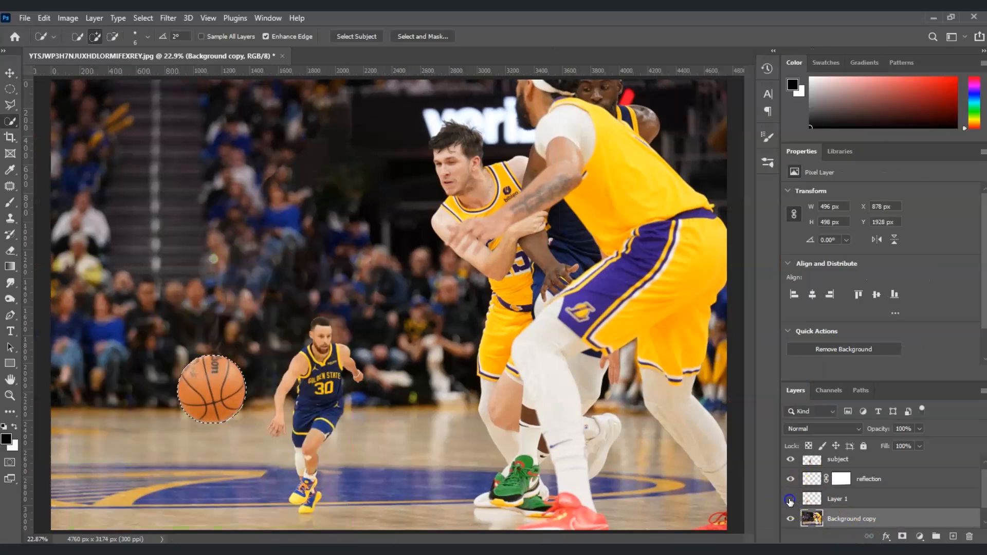
pyautogui.click(790, 499)
pyautogui.hotkey('ctrl', 'd')
pyautogui.click(821, 479)
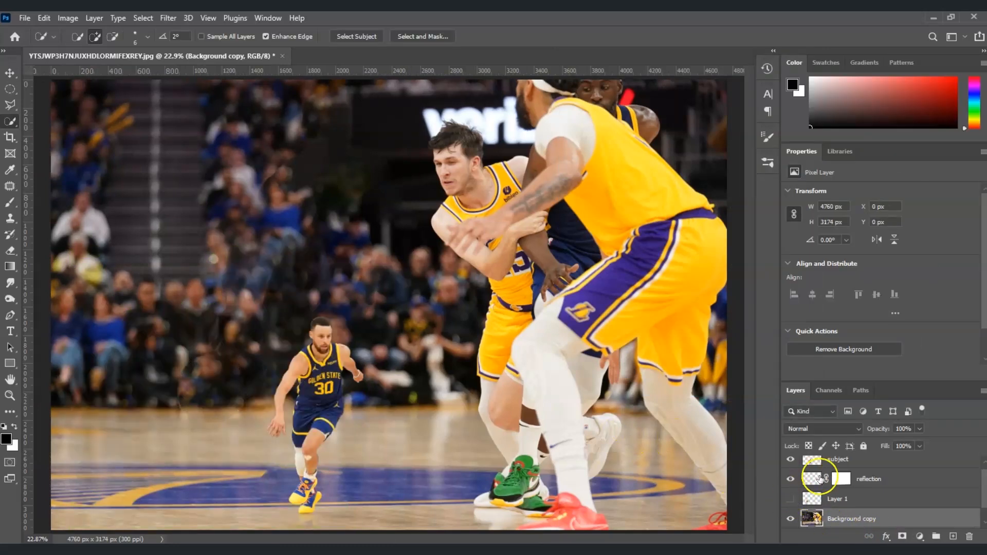
# Retouch the floor and crowd edge where the basketball was on Background copy, using the Clone Stamp at 80% opacity
pyautogui.click(10, 218)
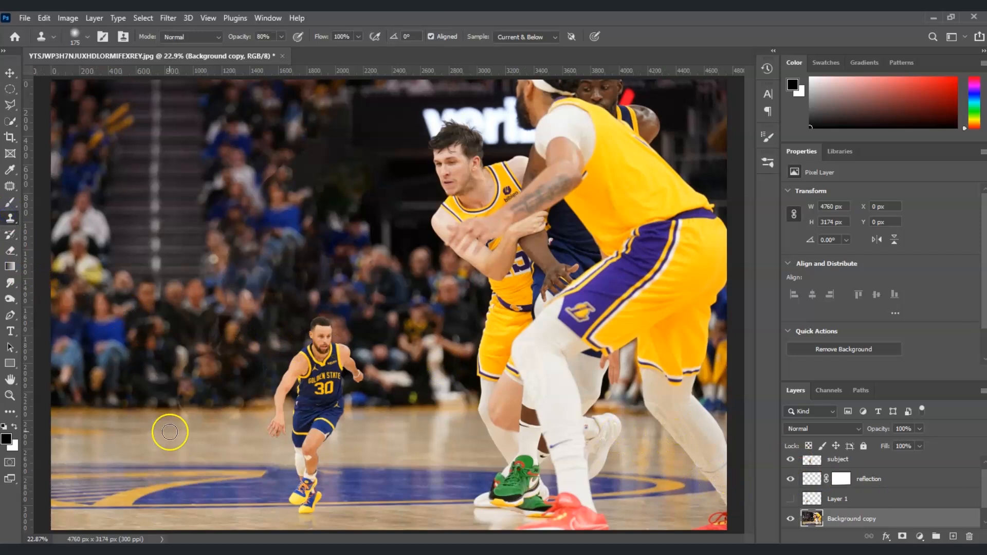
pyautogui.click(244, 410)
pyautogui.click(177, 406)
pyautogui.click(251, 379)
pyautogui.moveTo(853, 519); pyautogui.dragTo(864, 538)
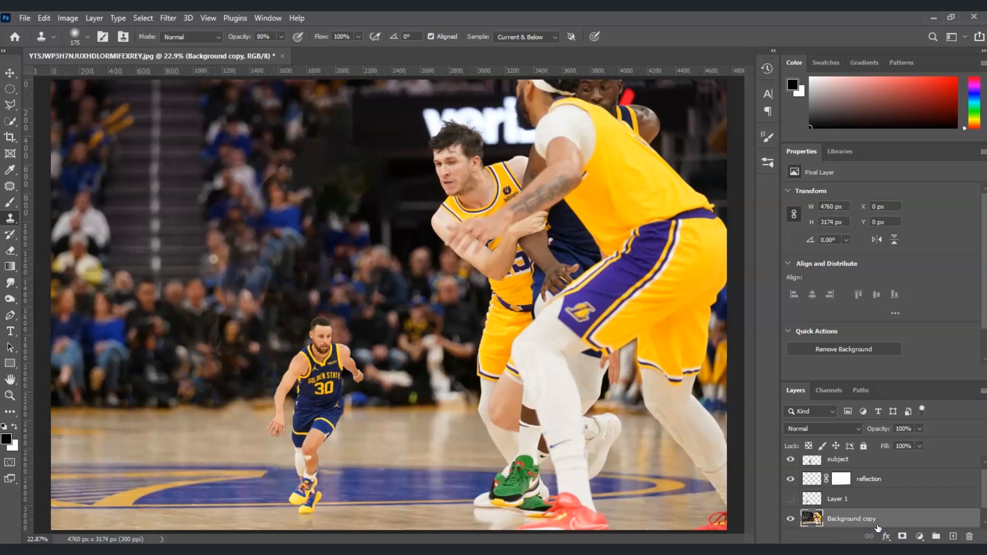
# Show Layer 1, scale the basketball to about 390 px wide and place it on the floor below the small player's hand
pyautogui.click(790, 498)
pyautogui.click(833, 499)
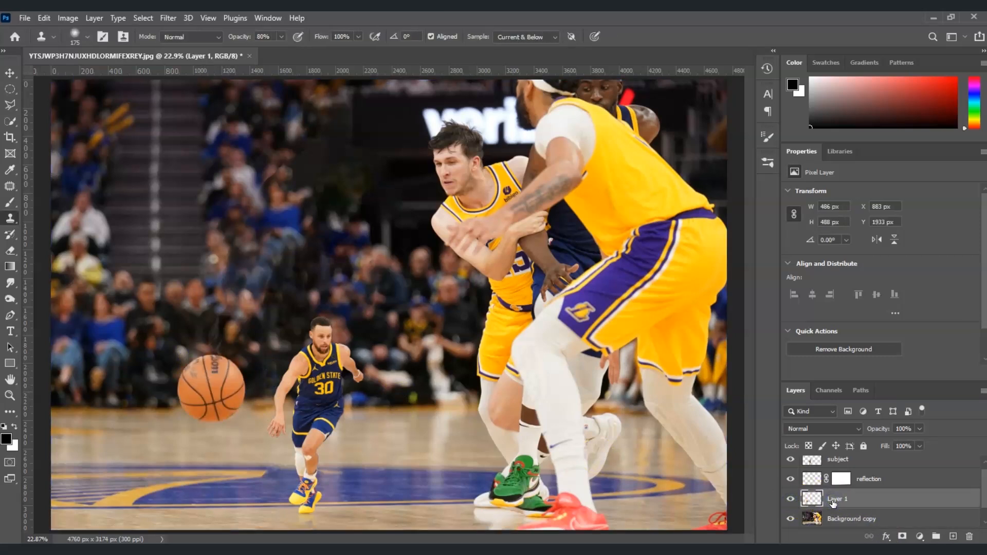
pyautogui.hotkey('ctrl', 't')
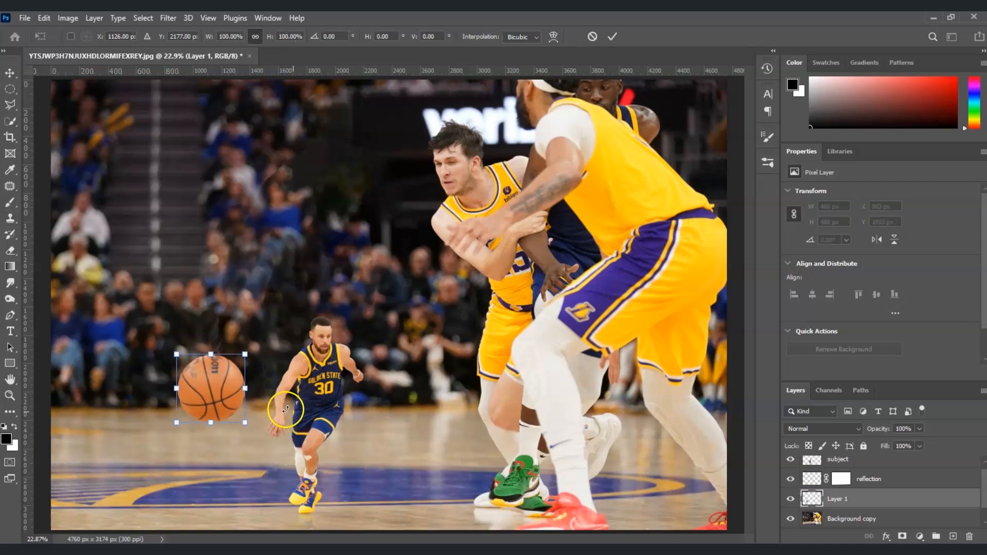
pyautogui.moveTo(214, 388); pyautogui.dragTo(274, 469)
pyautogui.moveTo(242, 457); pyautogui.dragTo(229, 455)
pyautogui.moveTo(279, 458); pyautogui.dragTo(285, 458)
# Move the basketball's Layer 1 above the subject layer, at the top of the layer stack
pyautogui.moveTo(851, 497); pyautogui.dragTo(858, 440)
pyautogui.moveTo(858, 465); pyautogui.dragTo(853, 459)
pyautogui.press('v')
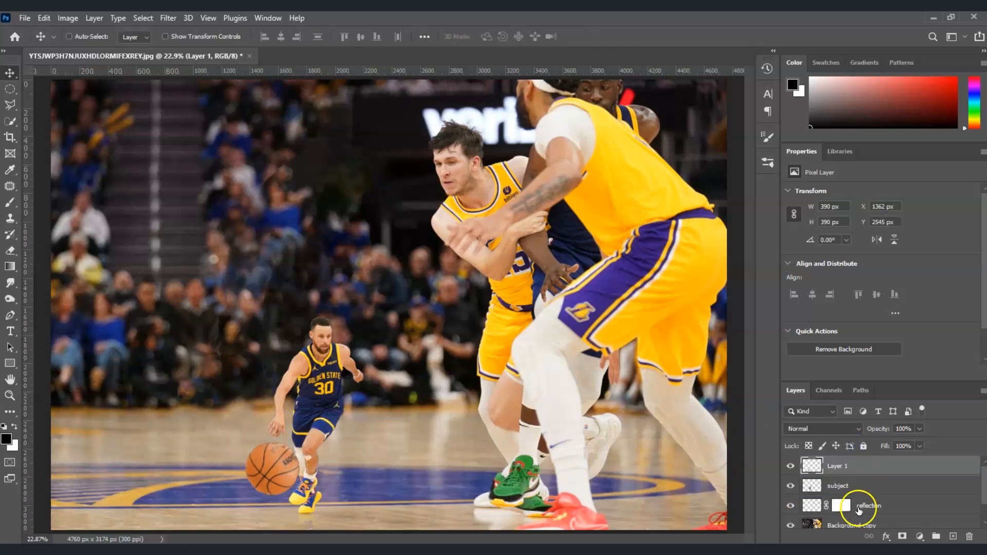
# Duplicate the original Background layer, move the copy to the top of the layer stack and hide it
pyautogui.scroll(-1, 874, 507)
pyautogui.click(885, 521)
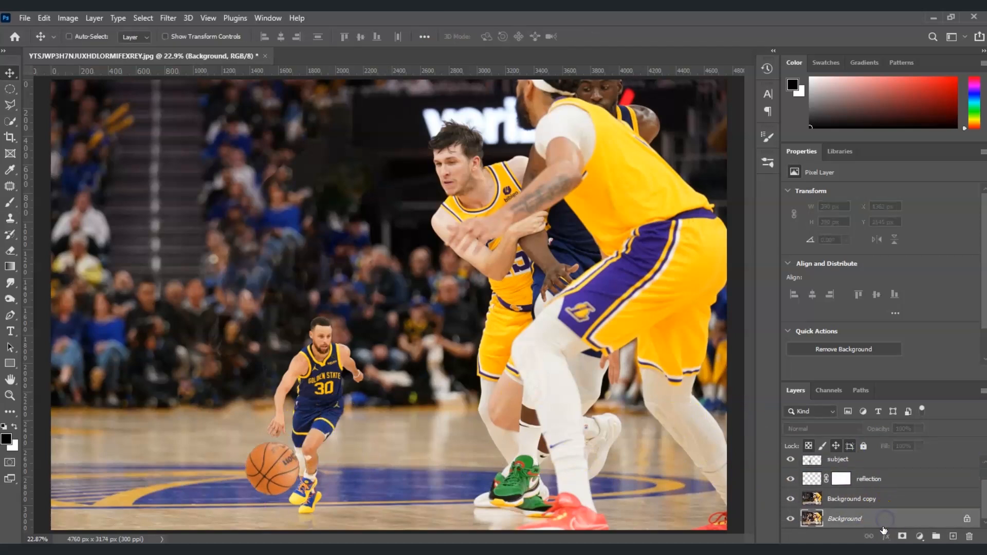
pyautogui.hotkey('ctrl', 'j')
pyautogui.moveTo(883, 499); pyautogui.dragTo(859, 459)
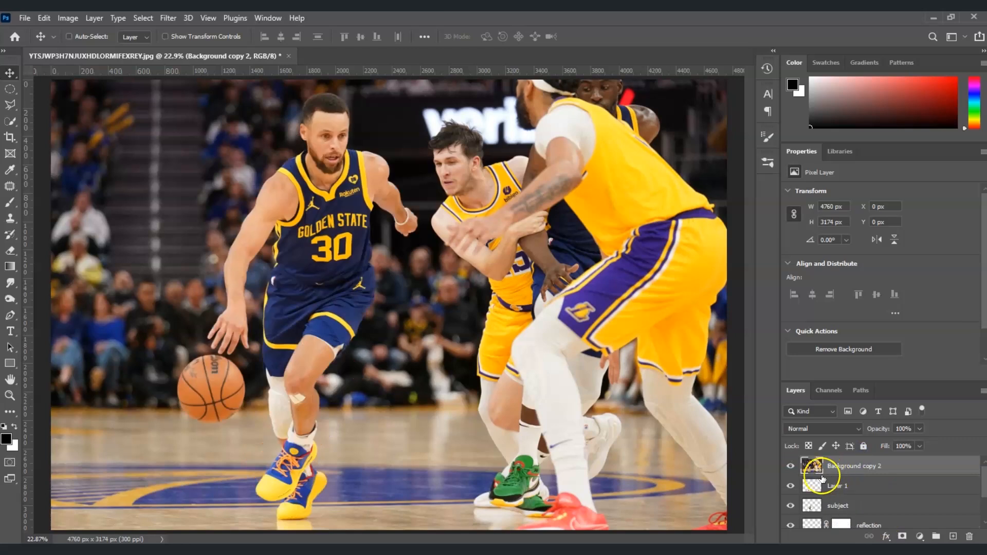
pyautogui.click(791, 466)
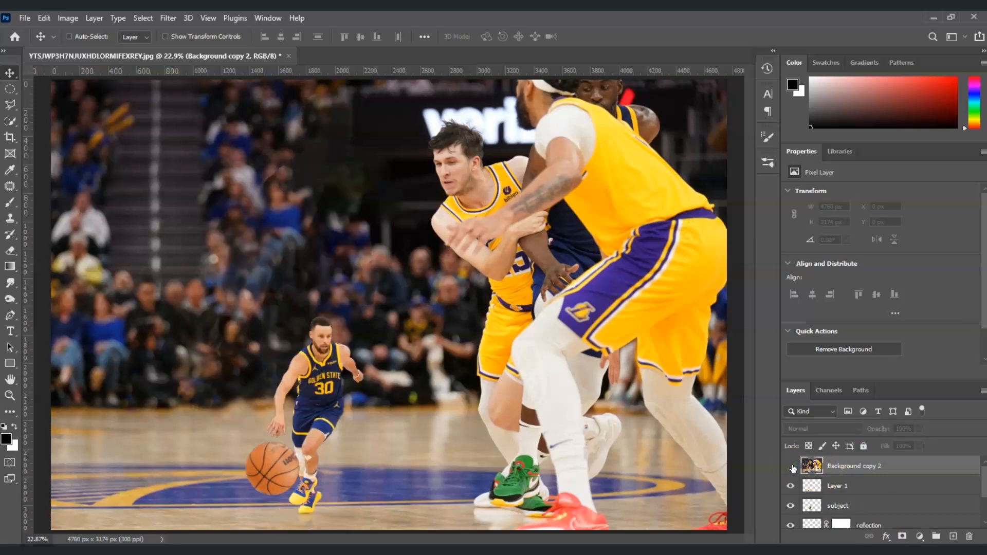